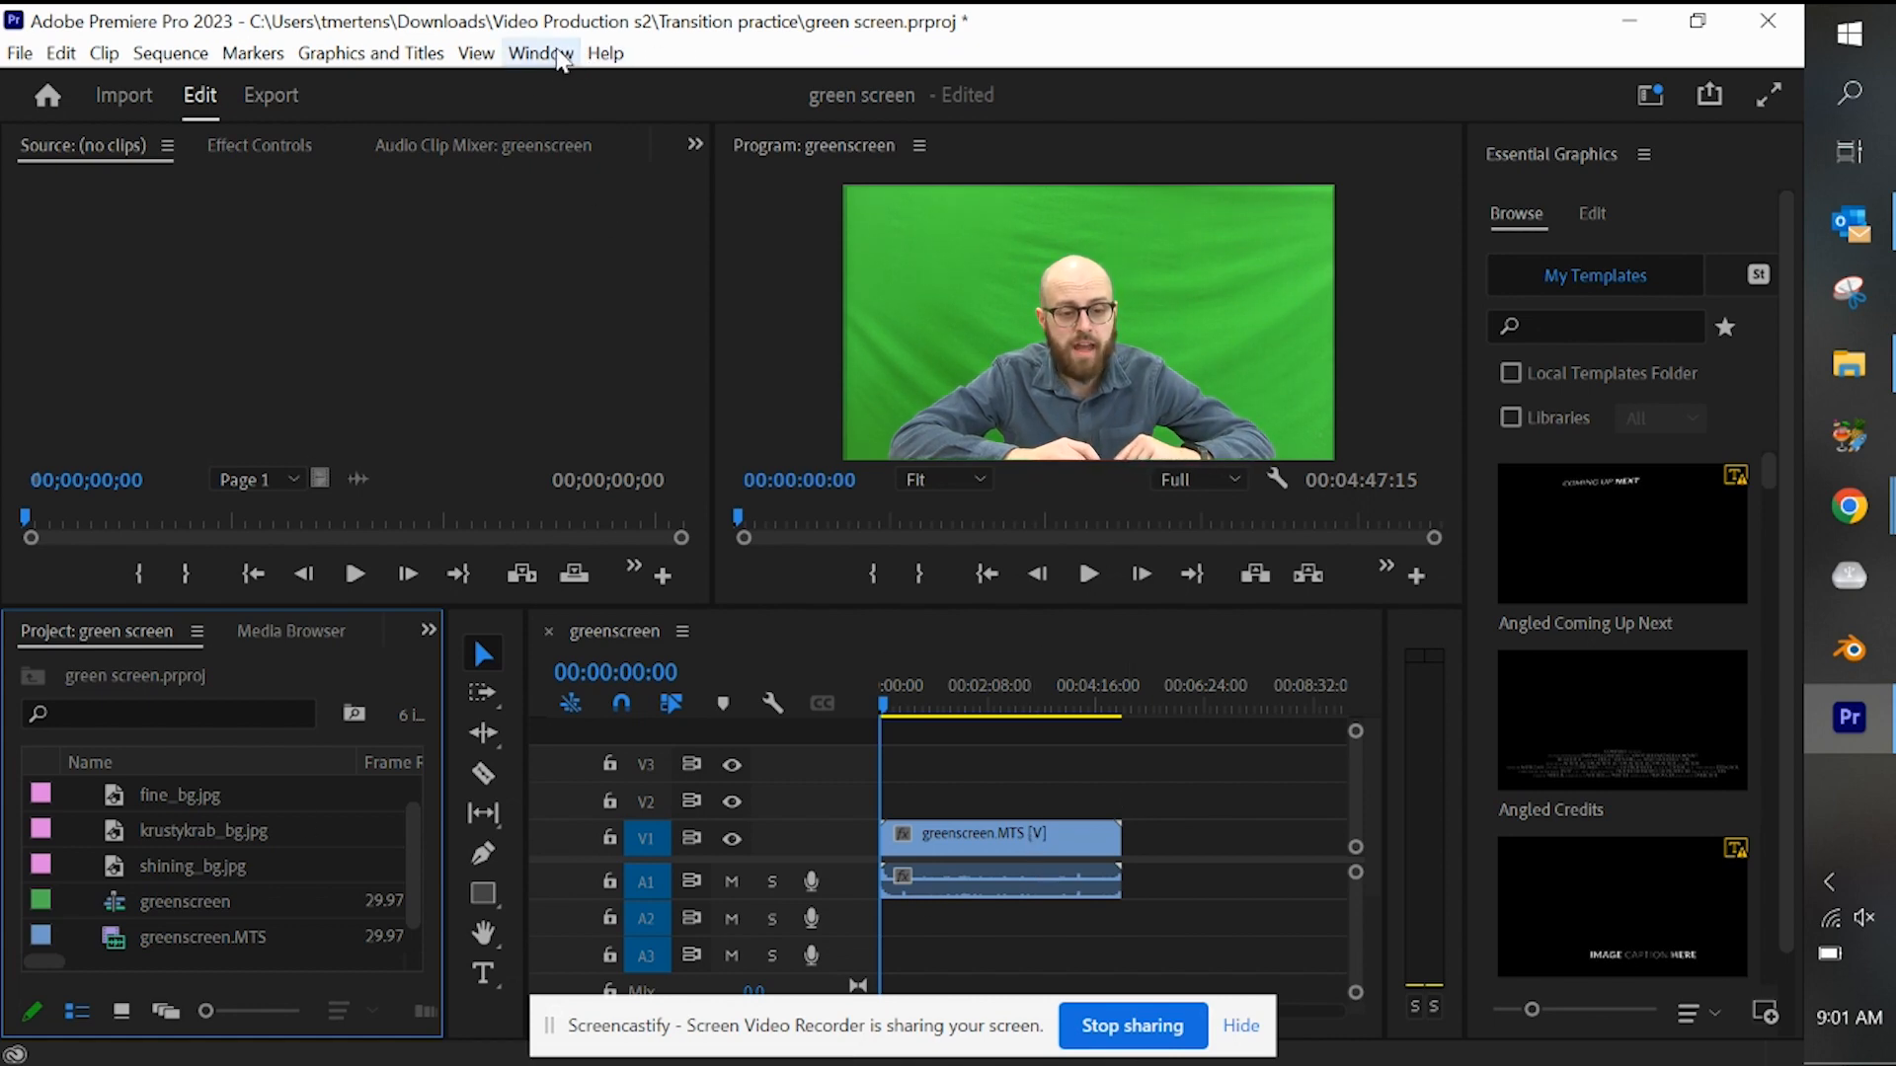
- Switch to the Effects workspace
{"action": "left_click", "coordinate": [558, 57]}
{"action": "mouse_move", "coordinate": [474, 50]}
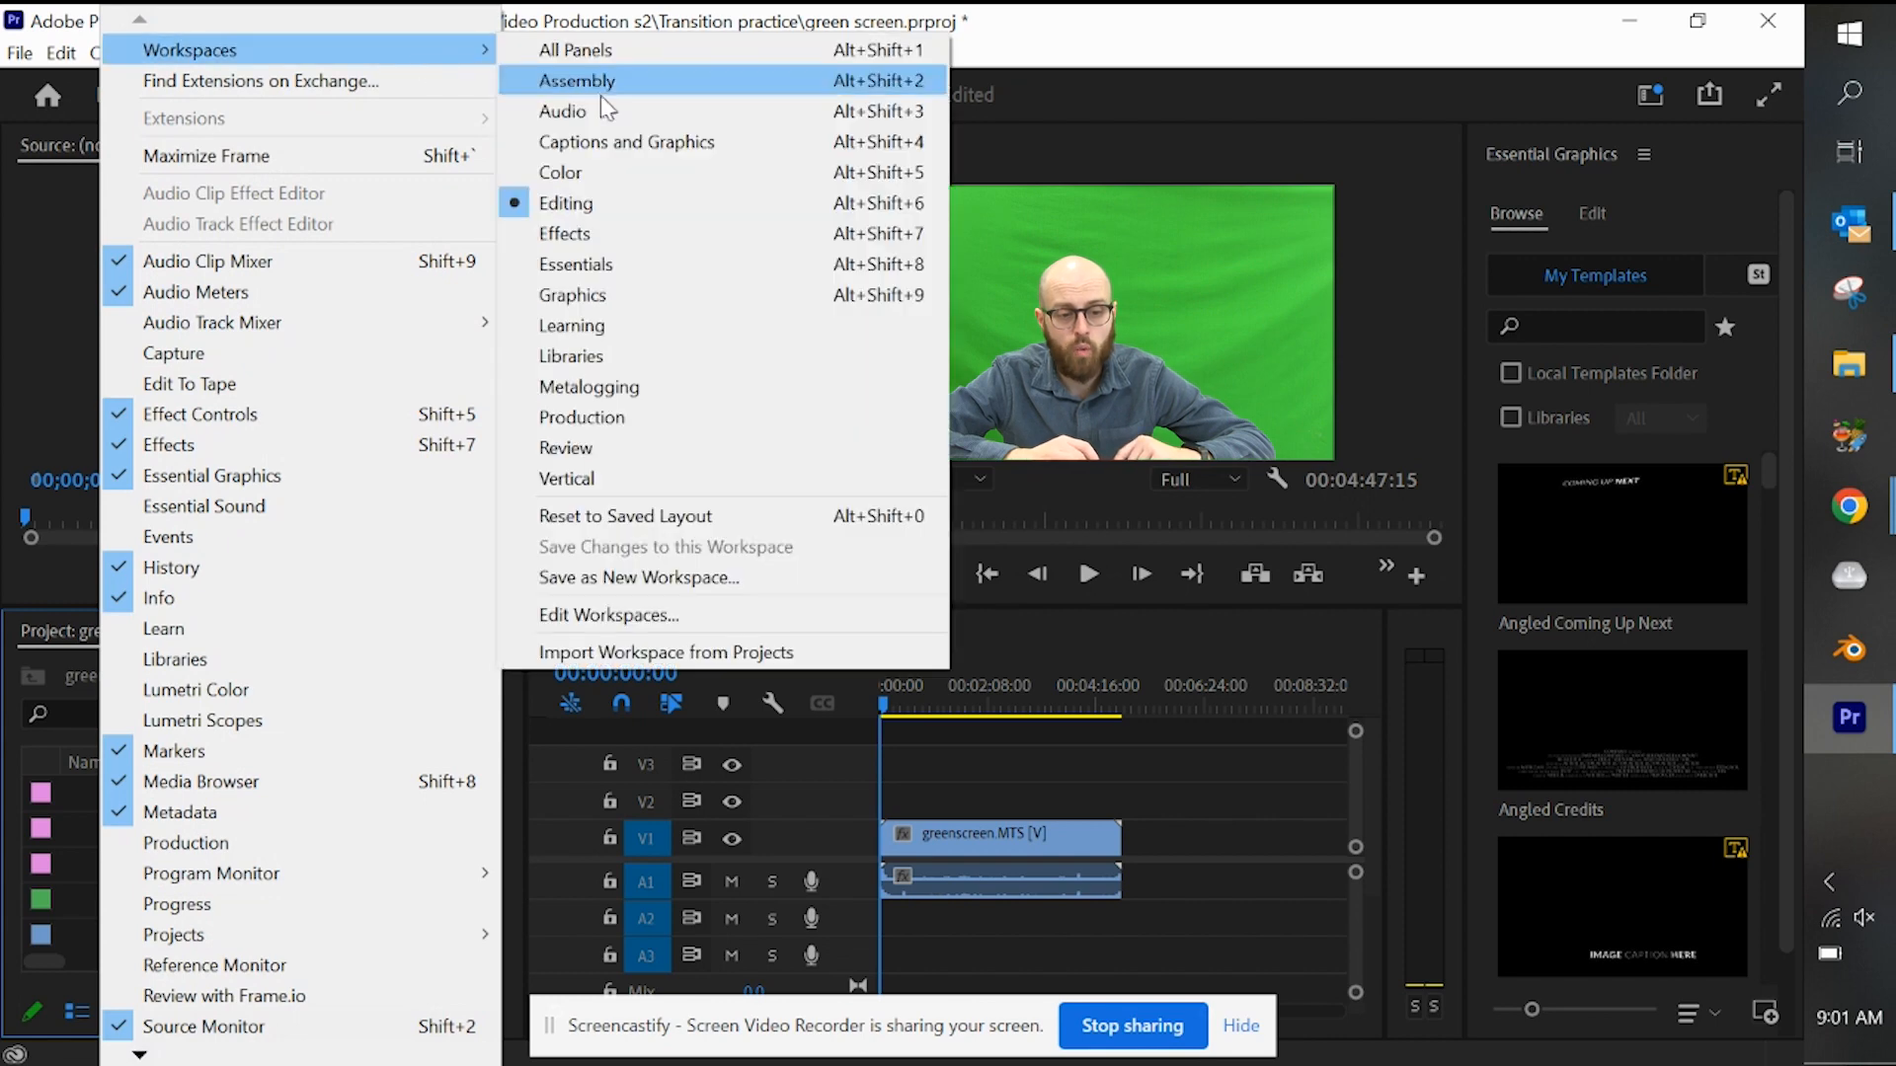
{"action": "left_click", "coordinate": [671, 243]}
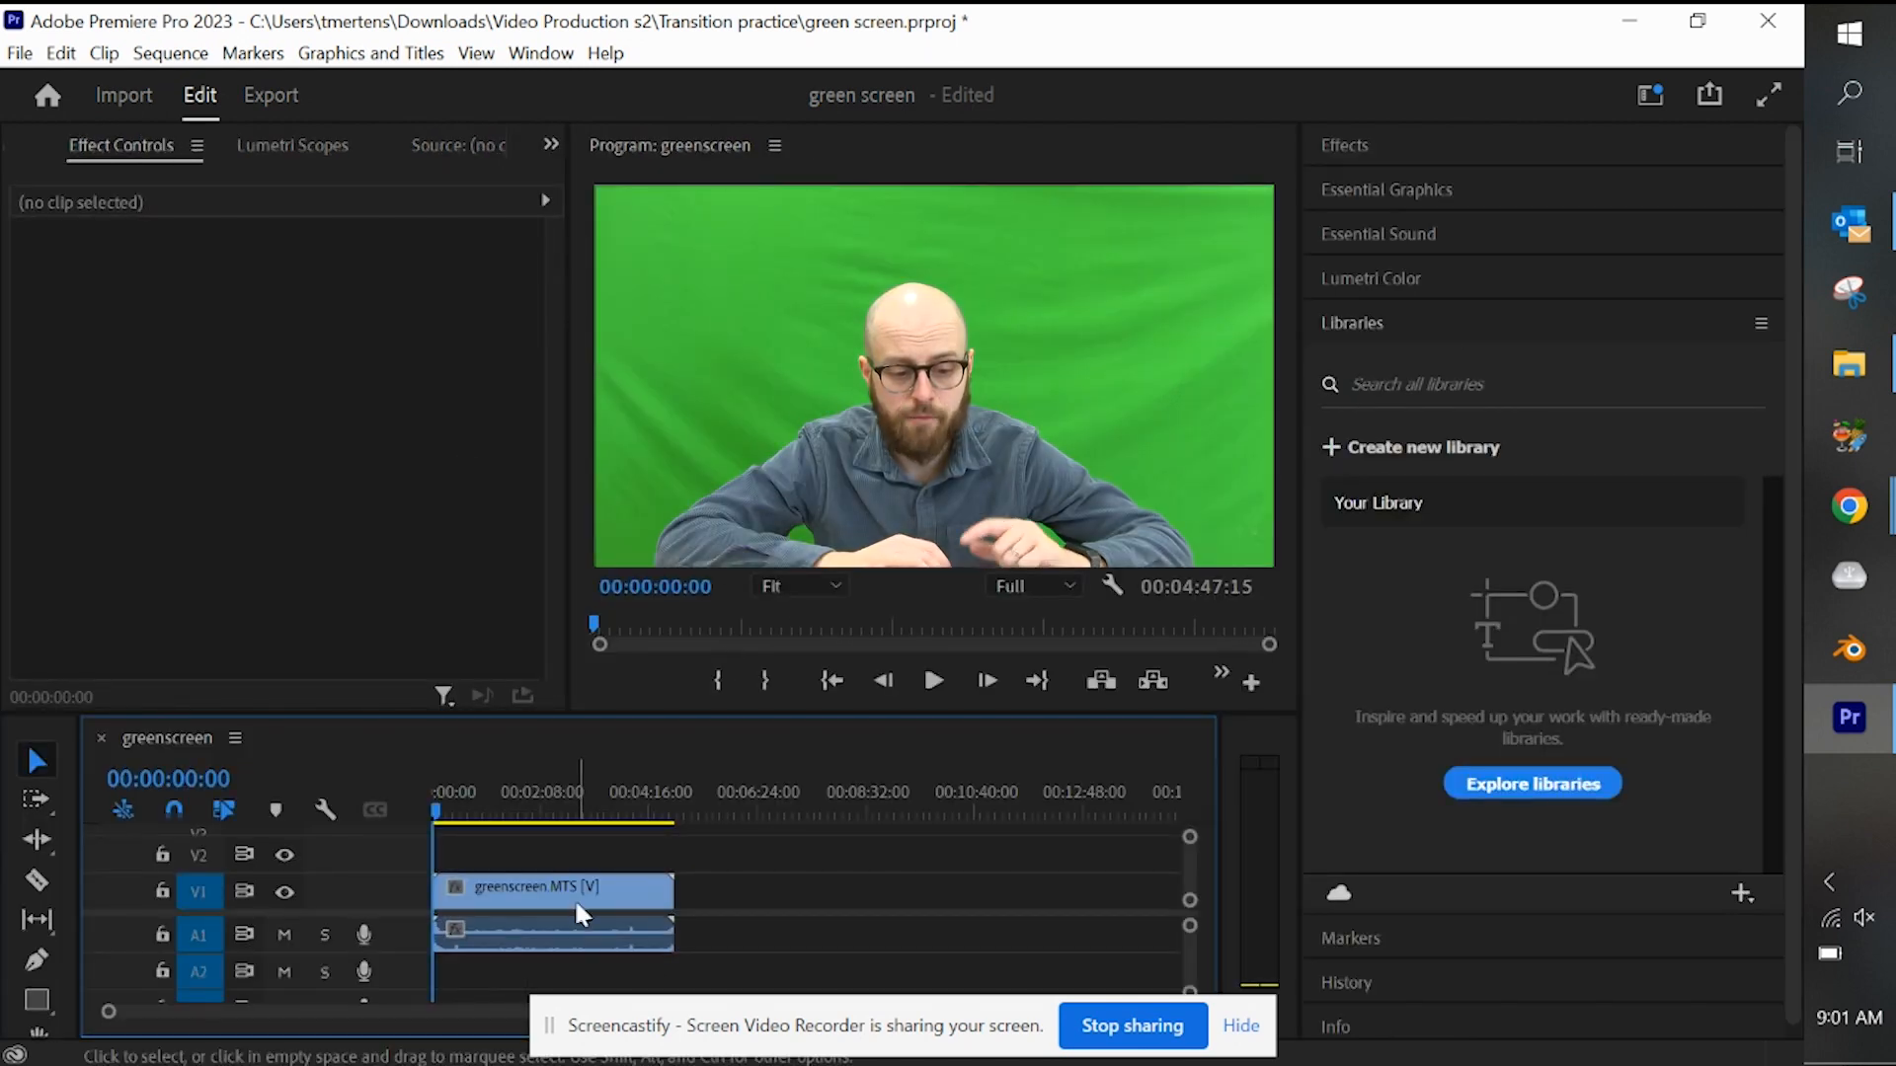
- Show the effect controls of the greenscreen.MTS clip and collapse its Motion, Opacity and Time Remapping settings
{"action": "left_click", "coordinate": [568, 892]}
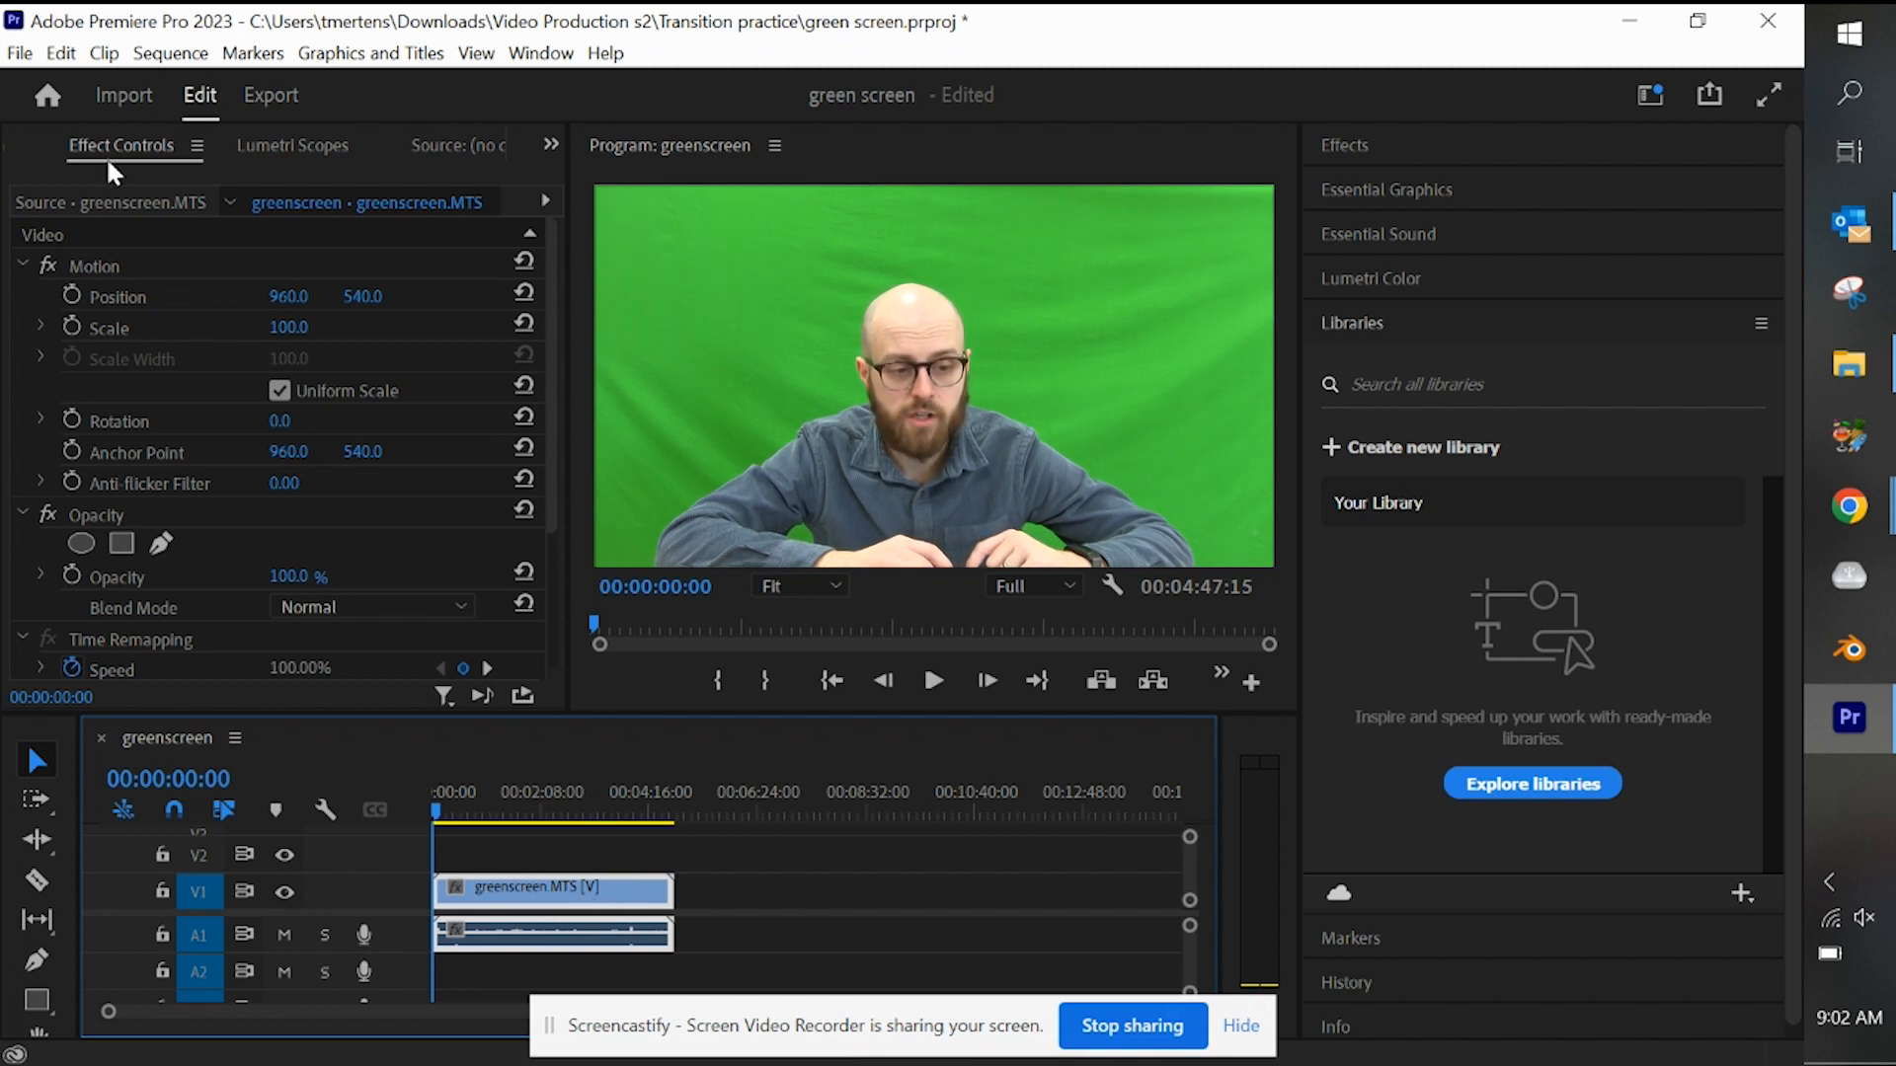
{"action": "left_click", "coordinate": [22, 262]}
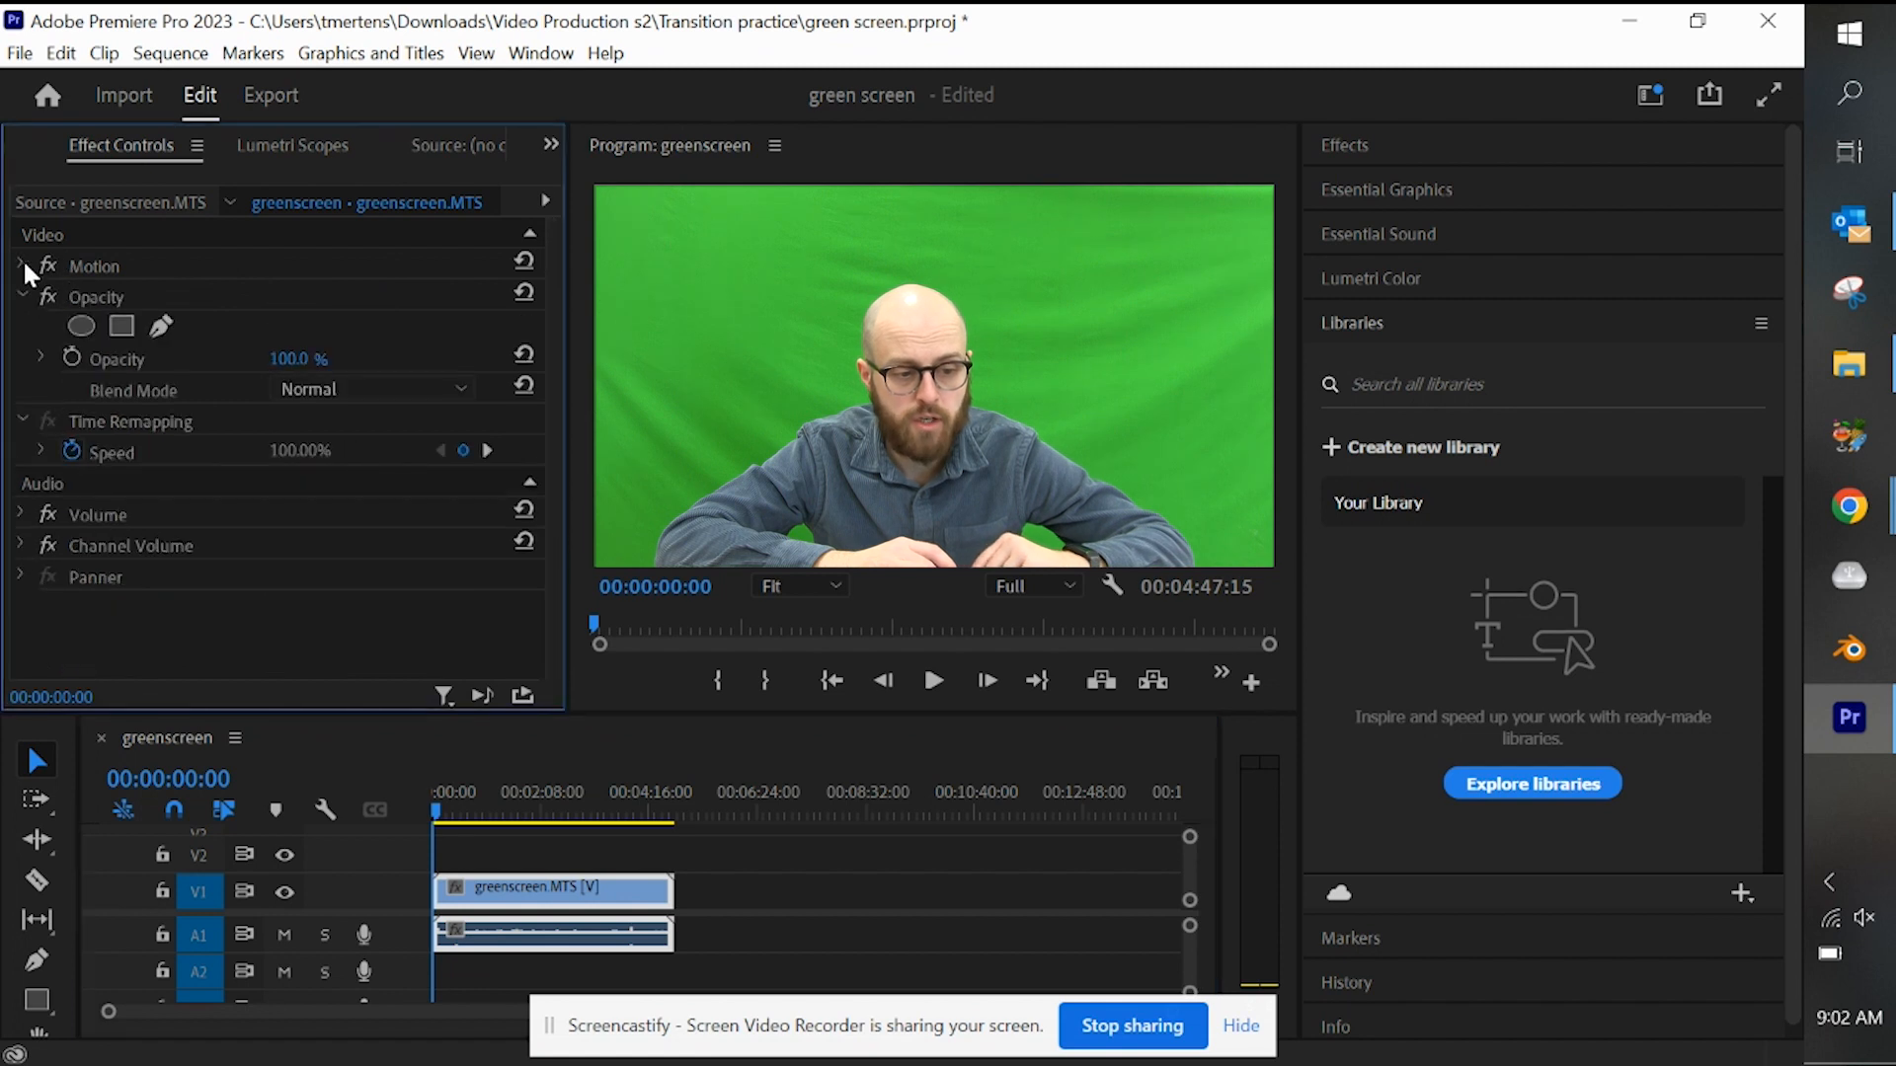
{"action": "left_click", "coordinate": [22, 294]}
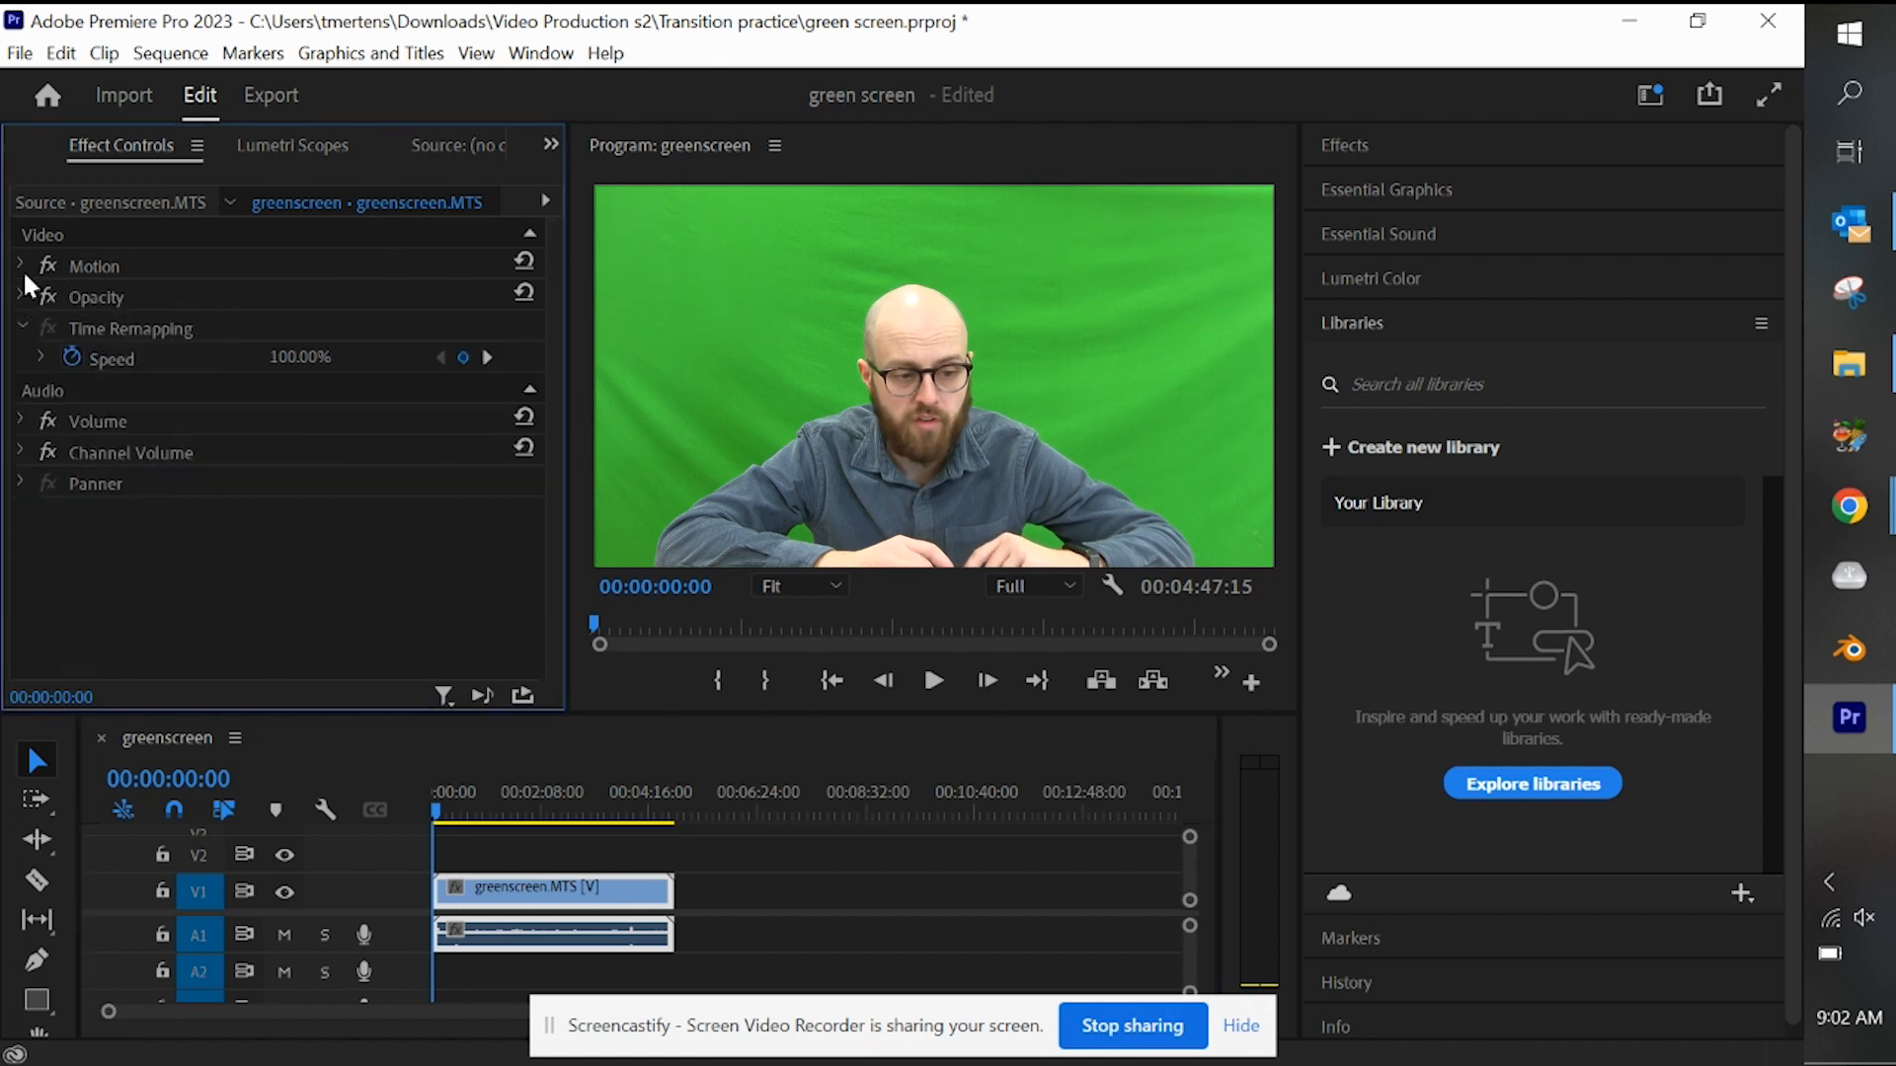
{"action": "left_click", "coordinate": [20, 326]}
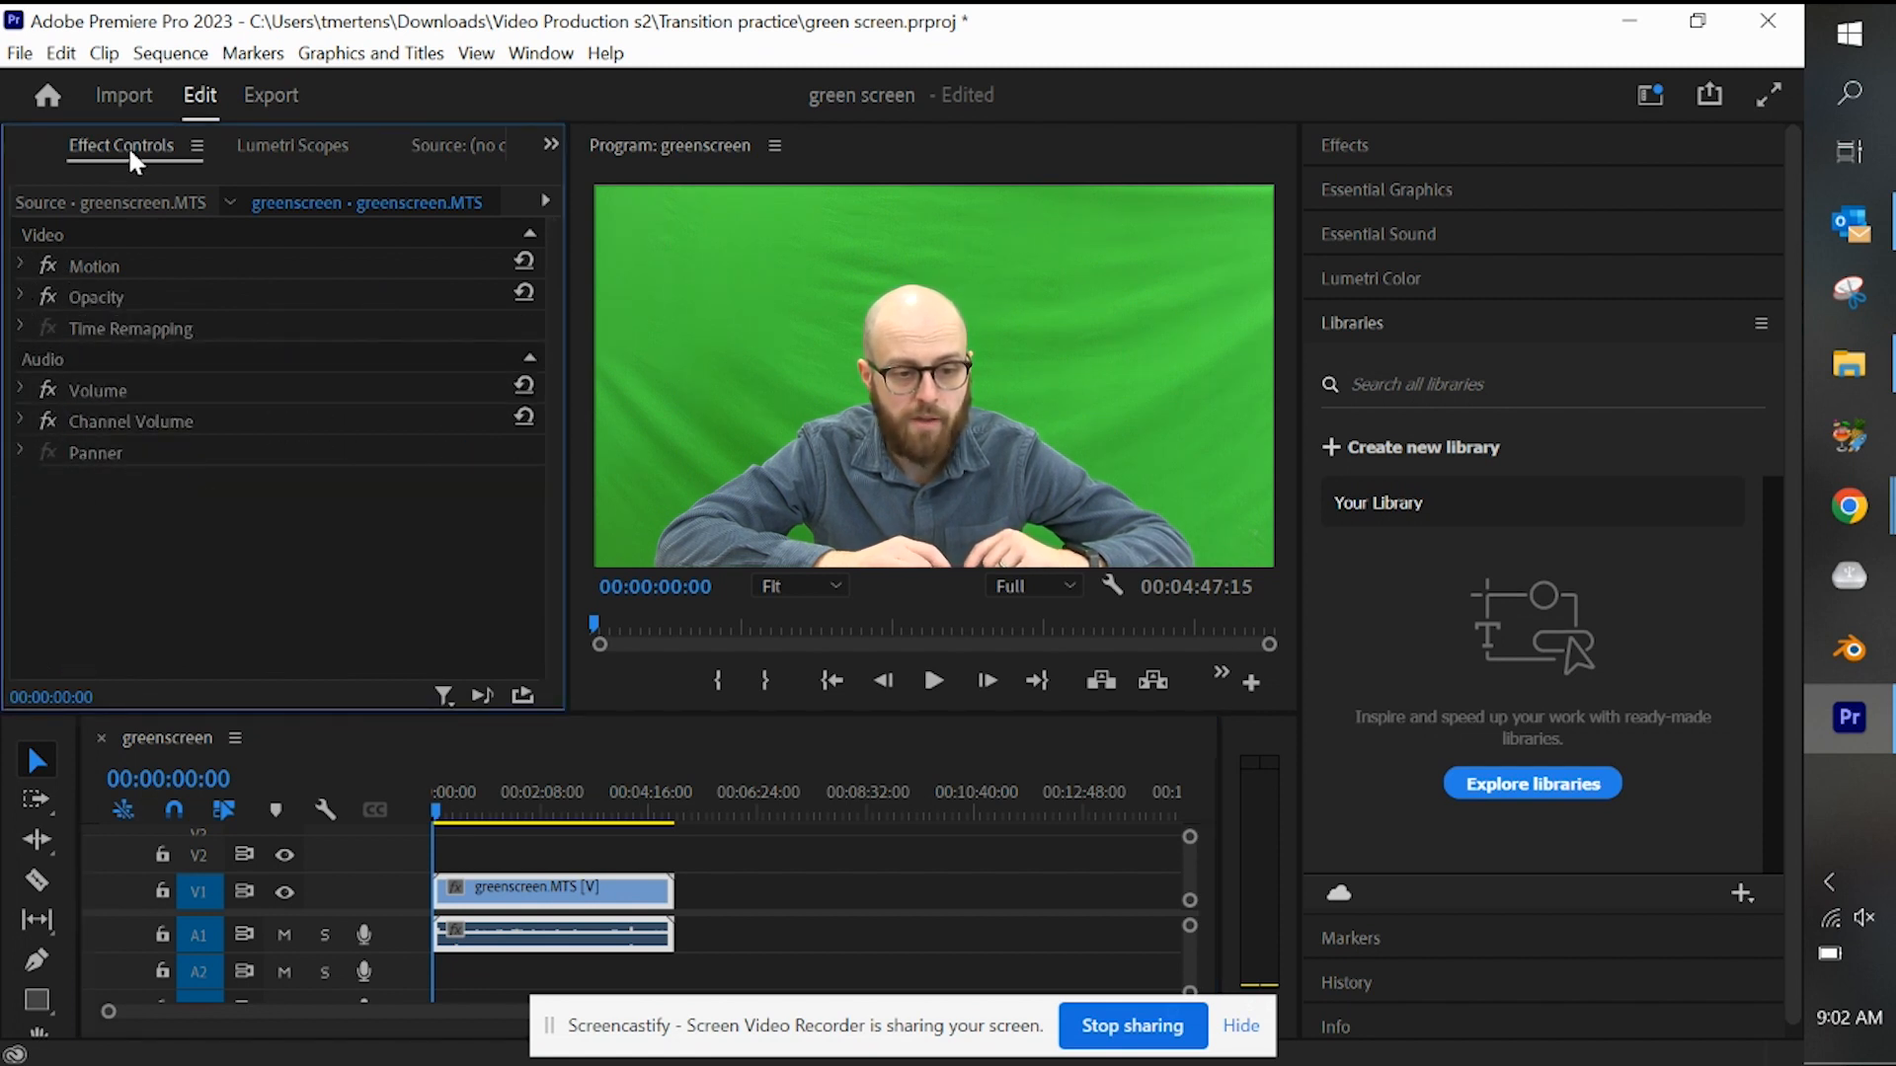
{"action": "left_click", "coordinate": [545, 55]}
{"action": "mouse_move", "coordinate": [371, 49]}
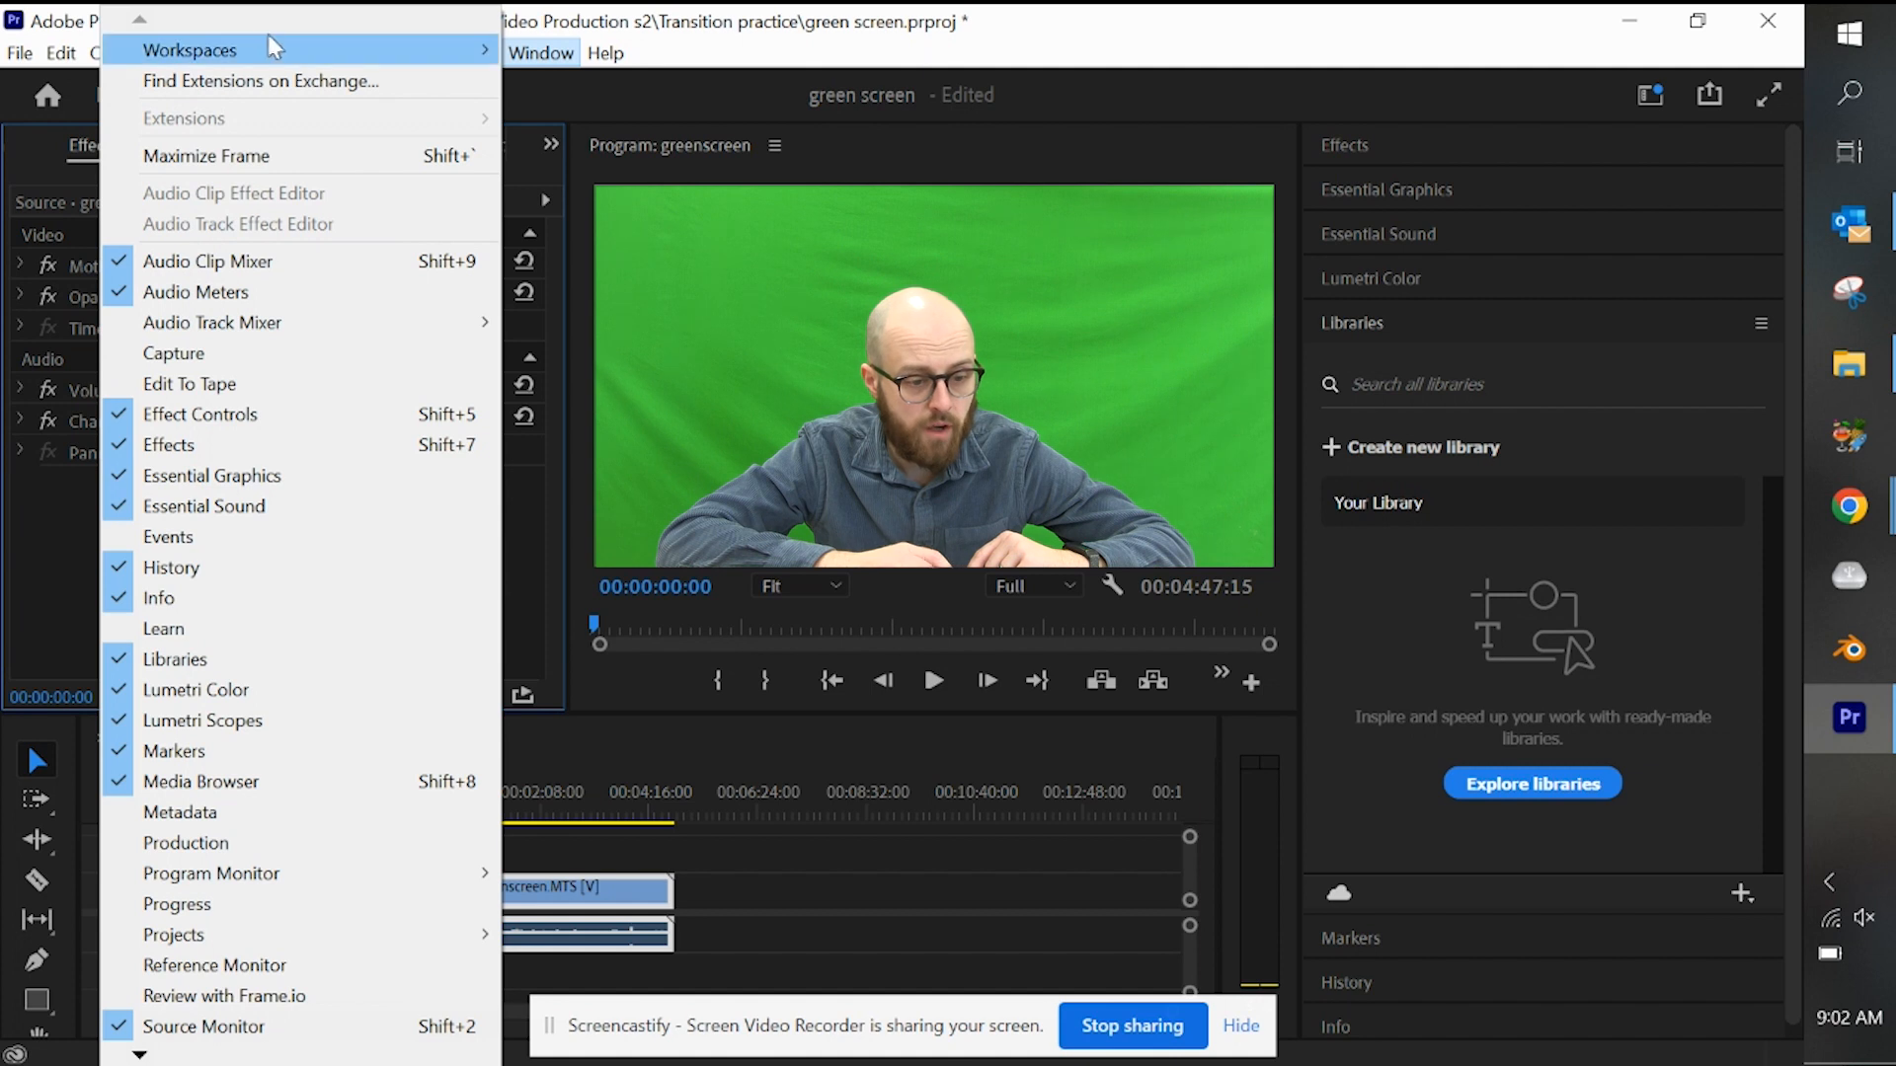
{"action": "left_click", "coordinate": [299, 425]}
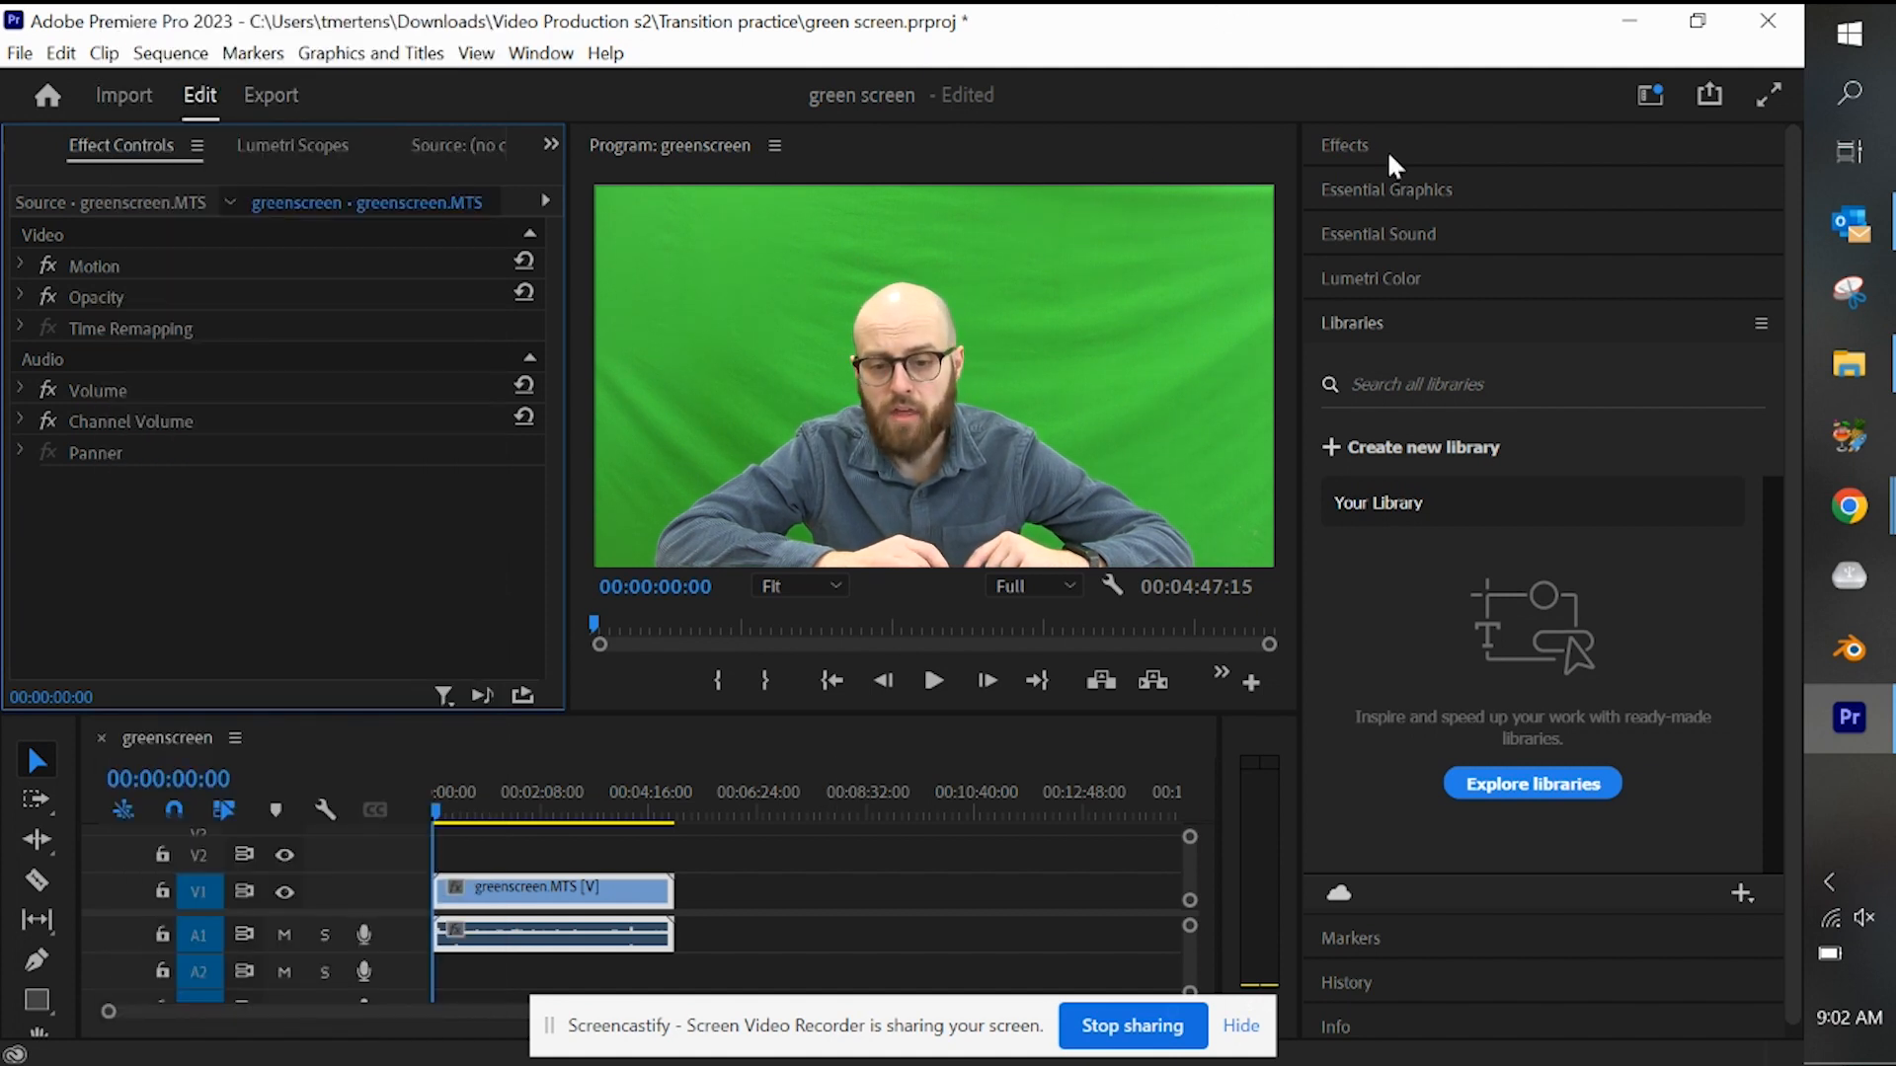
- Search the effects for "ultra" and apply Ultra Key to the greenscreen.MTS clip on track V1
{"action": "left_click", "coordinate": [1353, 147]}
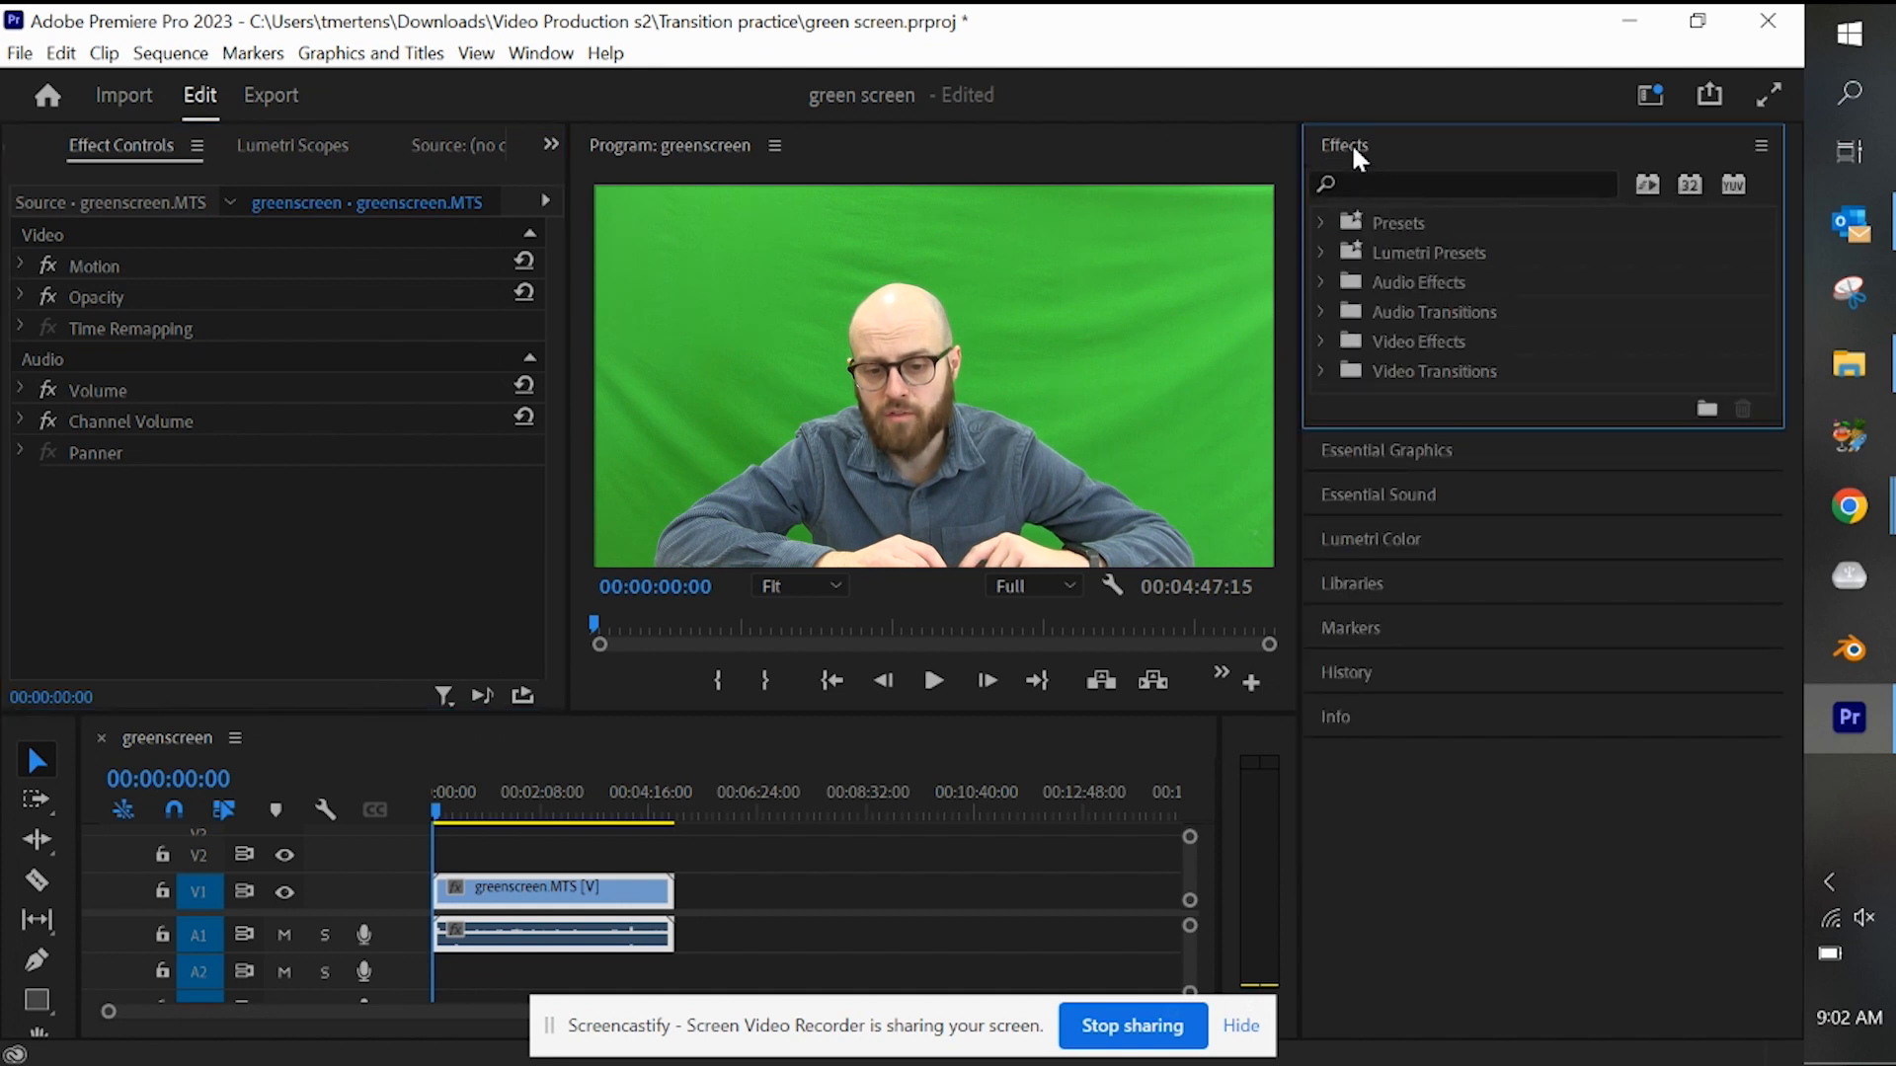
{"action": "left_click", "coordinate": [1375, 185]}
{"action": "type", "text": "u"}
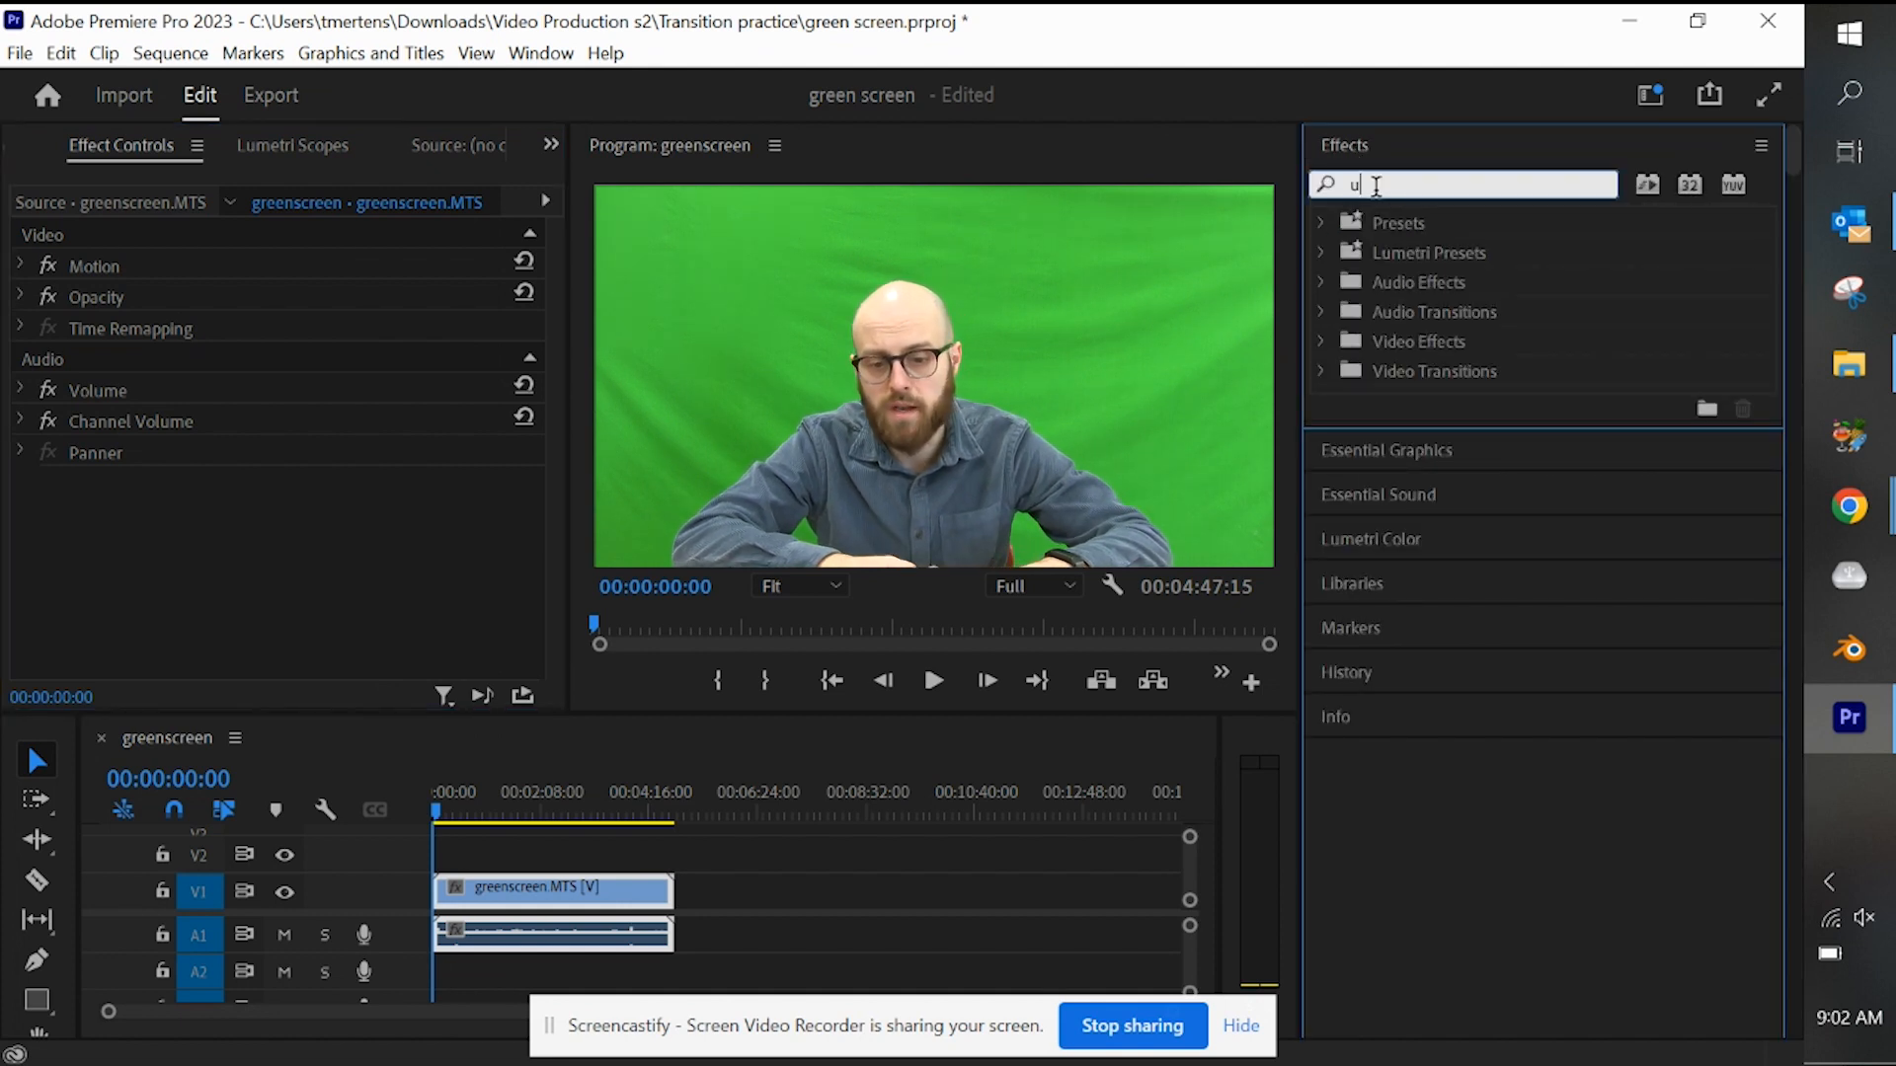
{"action": "type", "text": "ltra"}
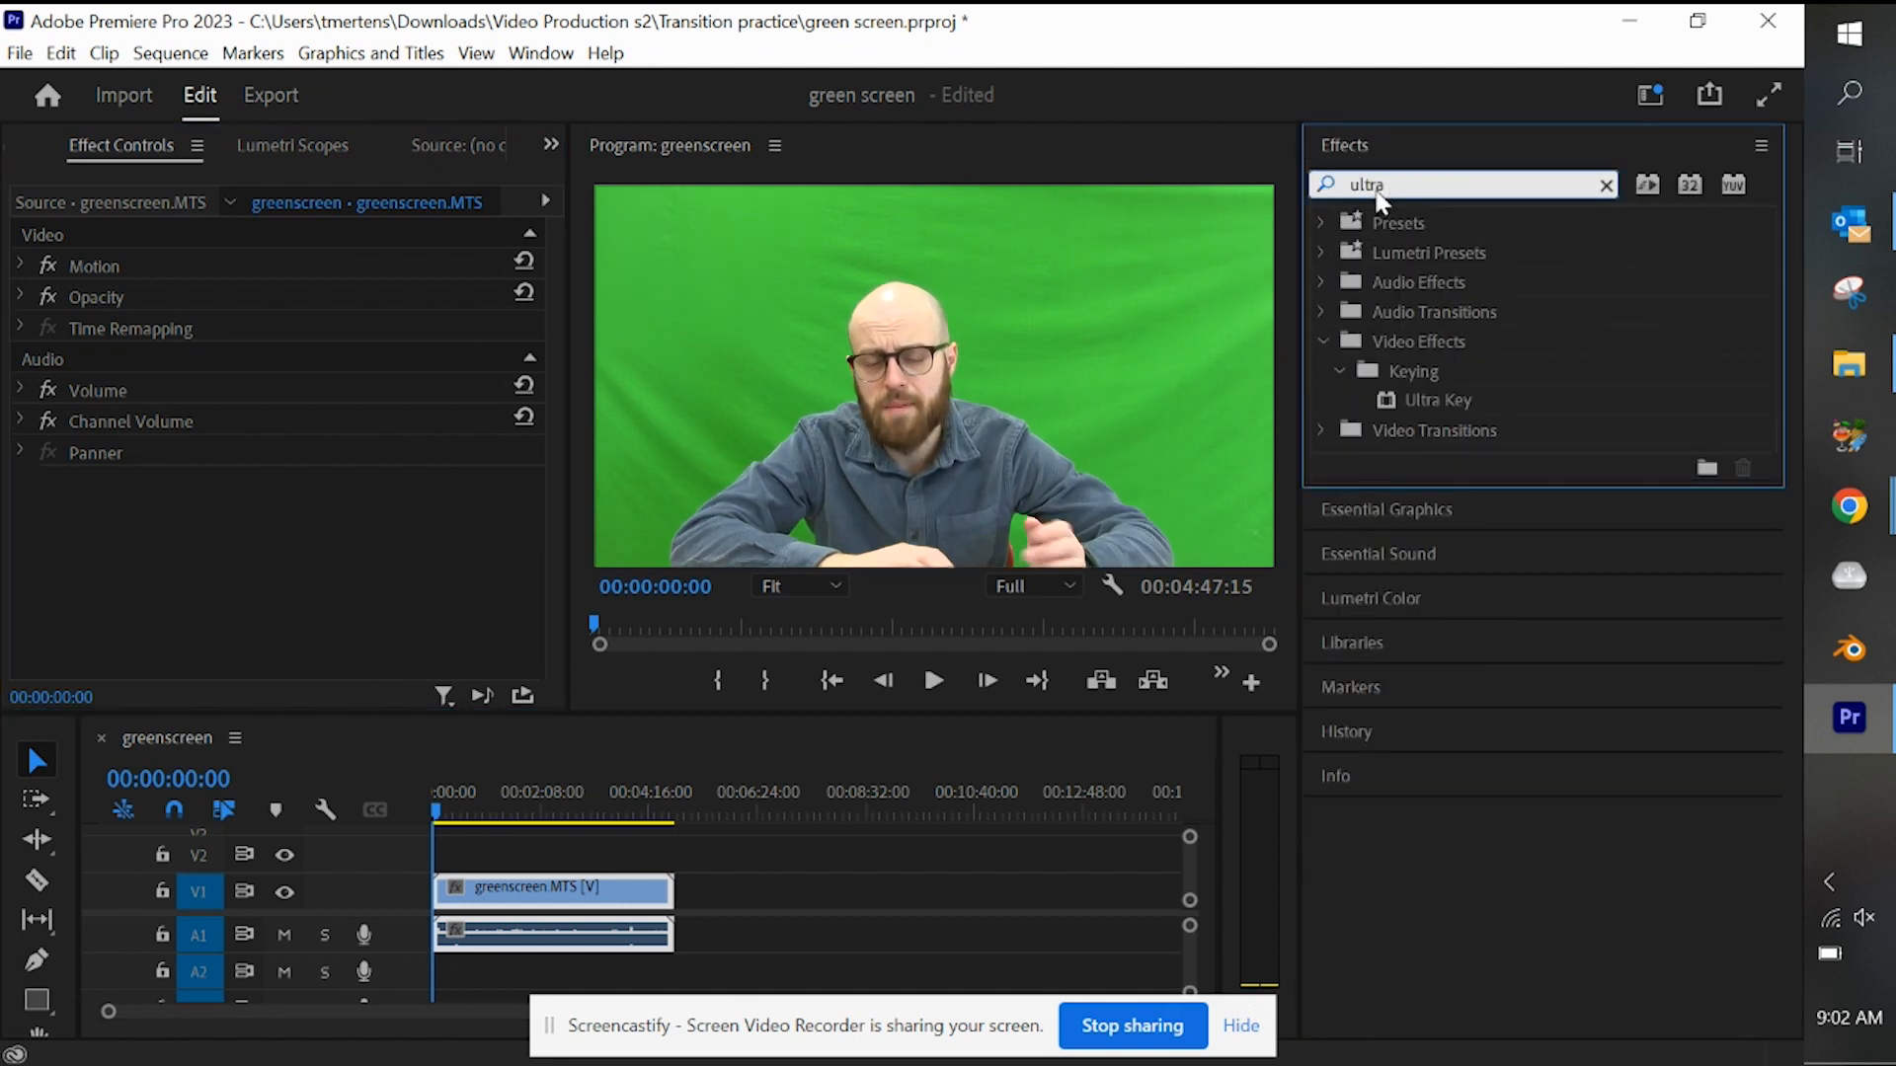
{"action": "left_click", "coordinate": [1442, 393]}
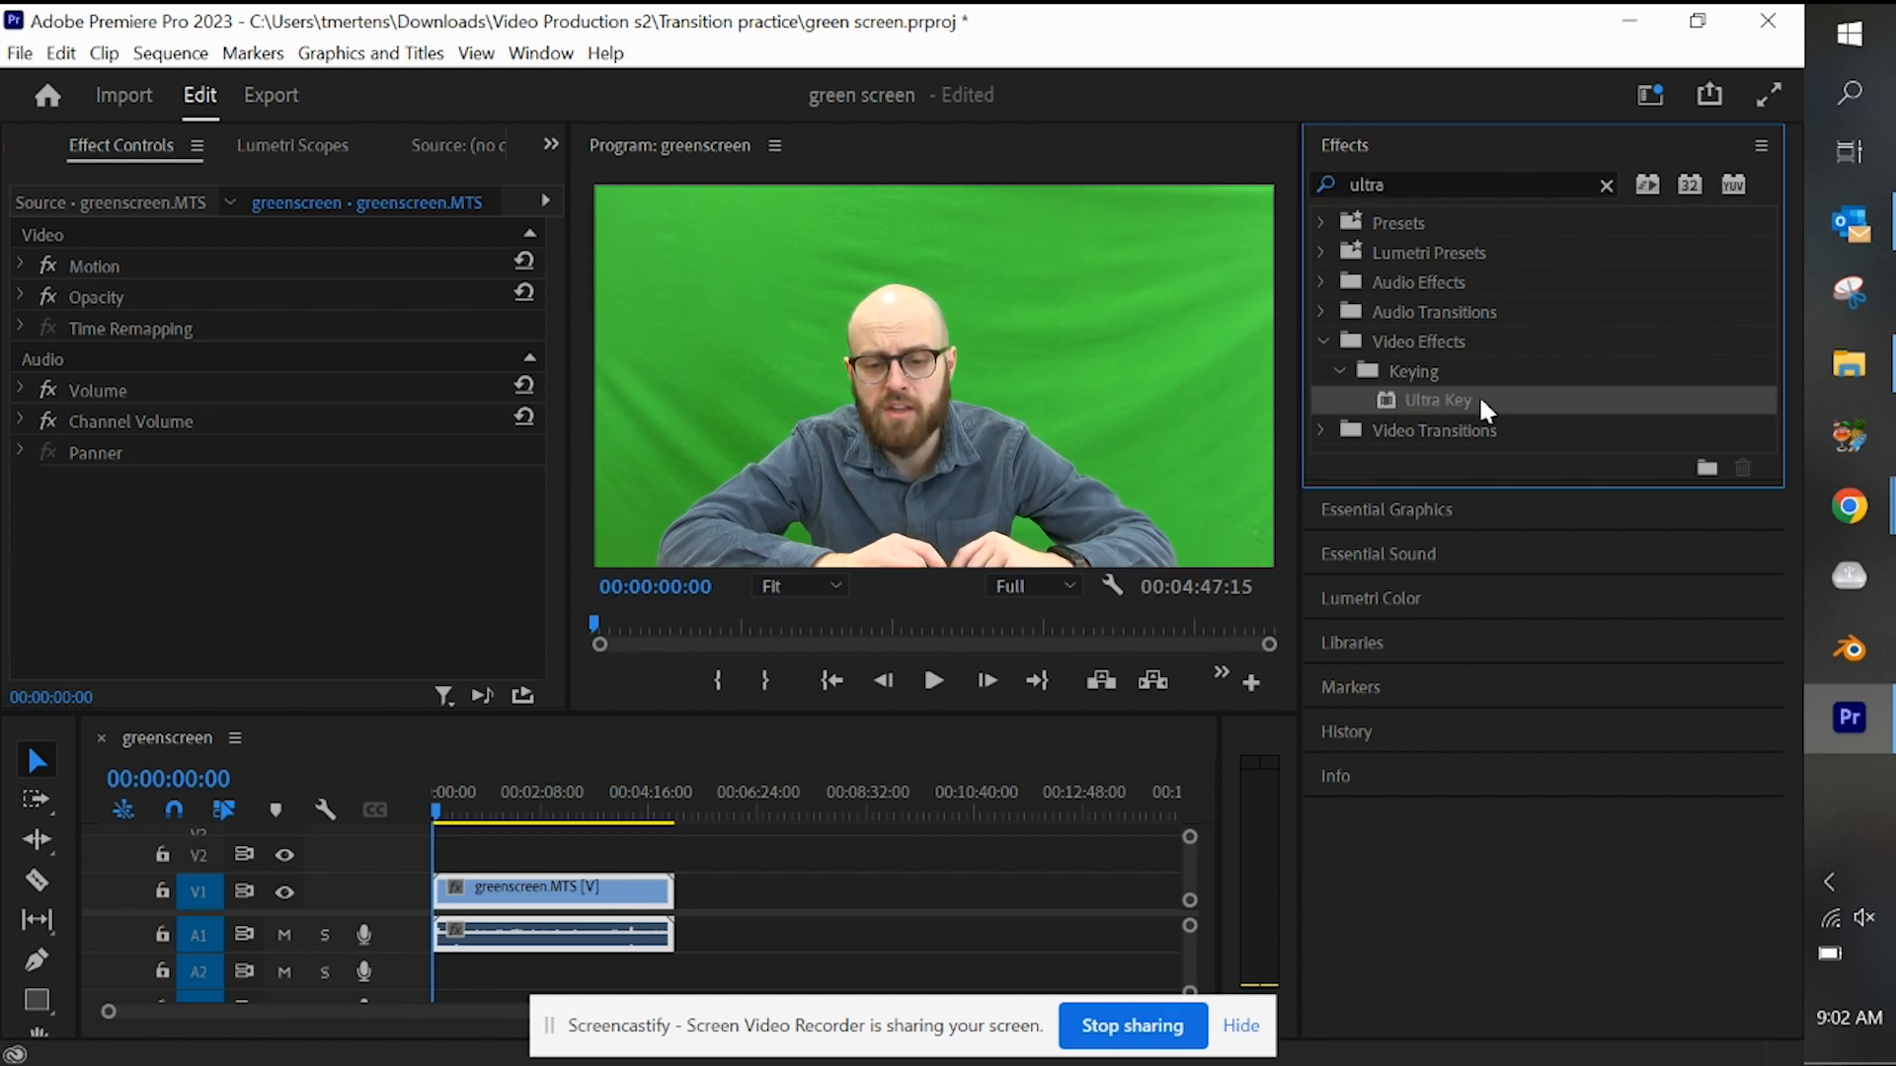
{"action": "left_click_drag", "start_coordinate": [1442, 400], "coordinate": [530, 908]}
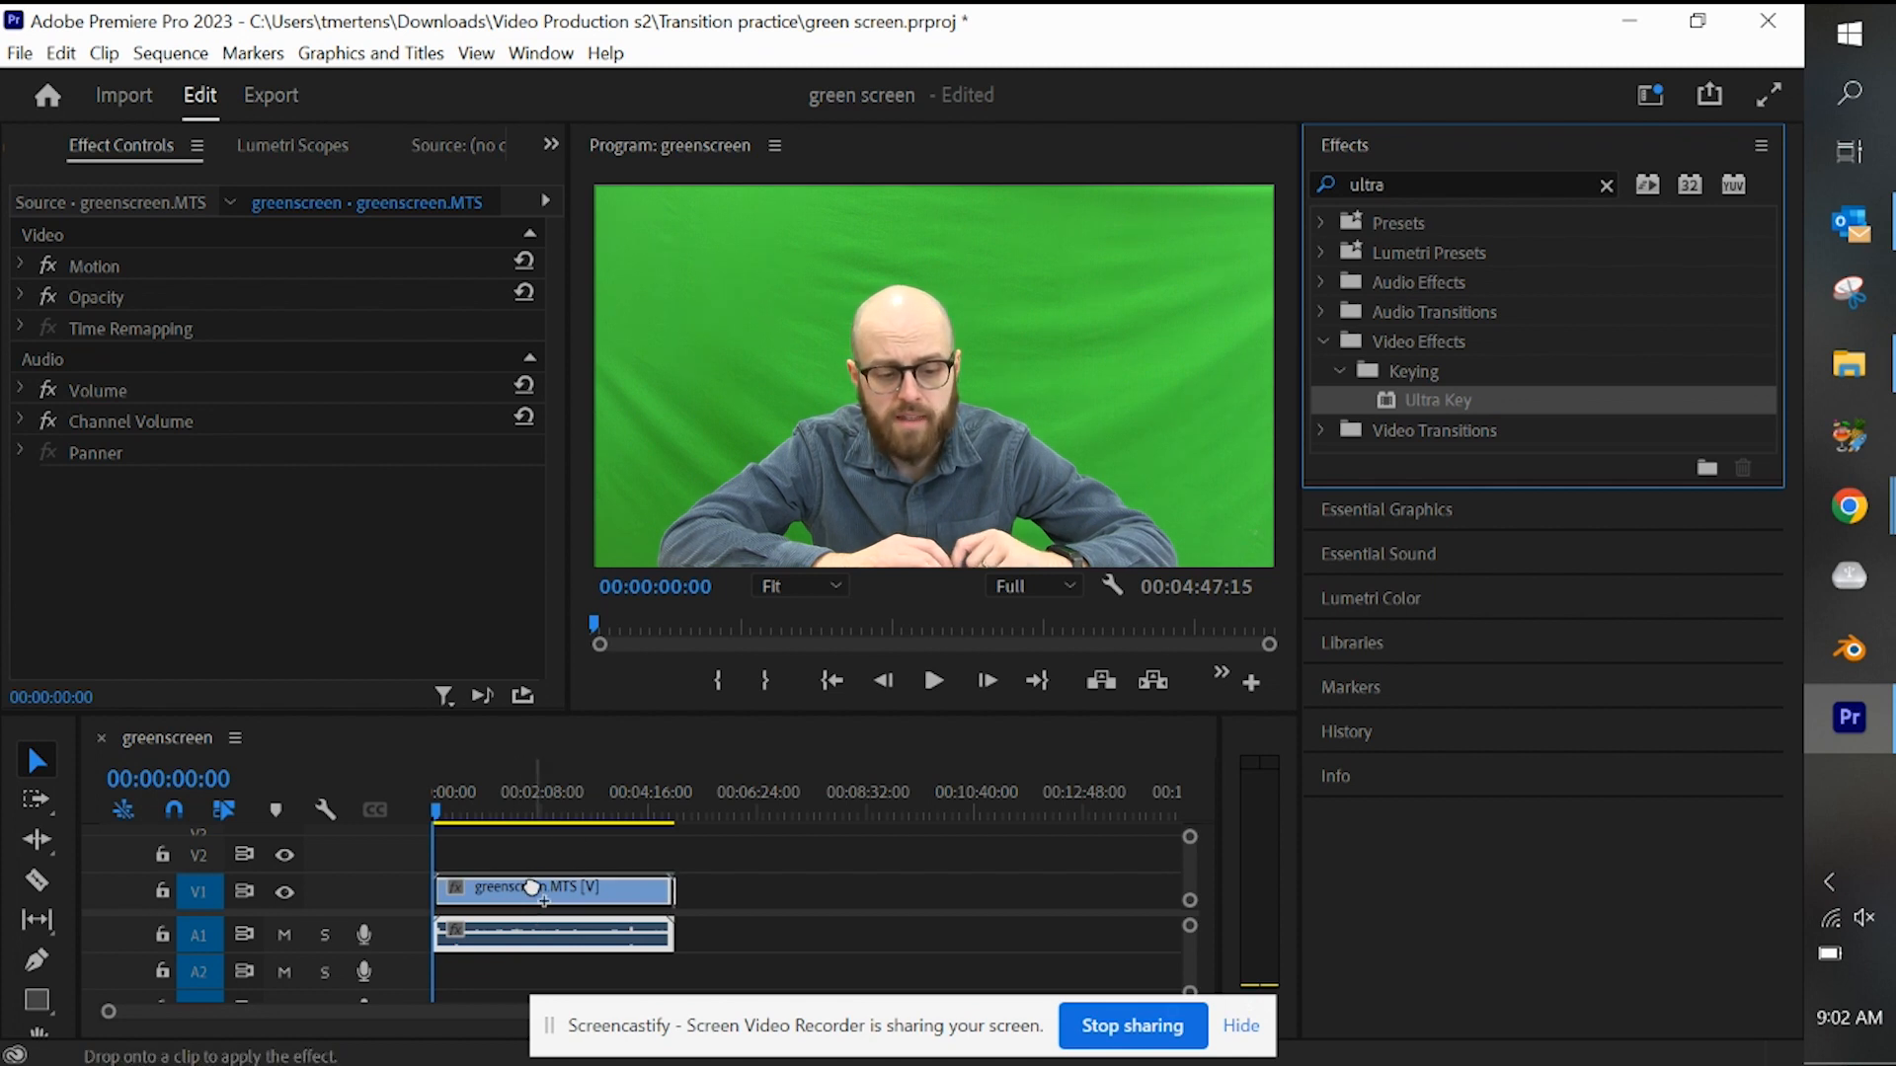
{"action": "left_click_drag", "start_coordinate": [533, 887], "coordinate": [534, 889]}
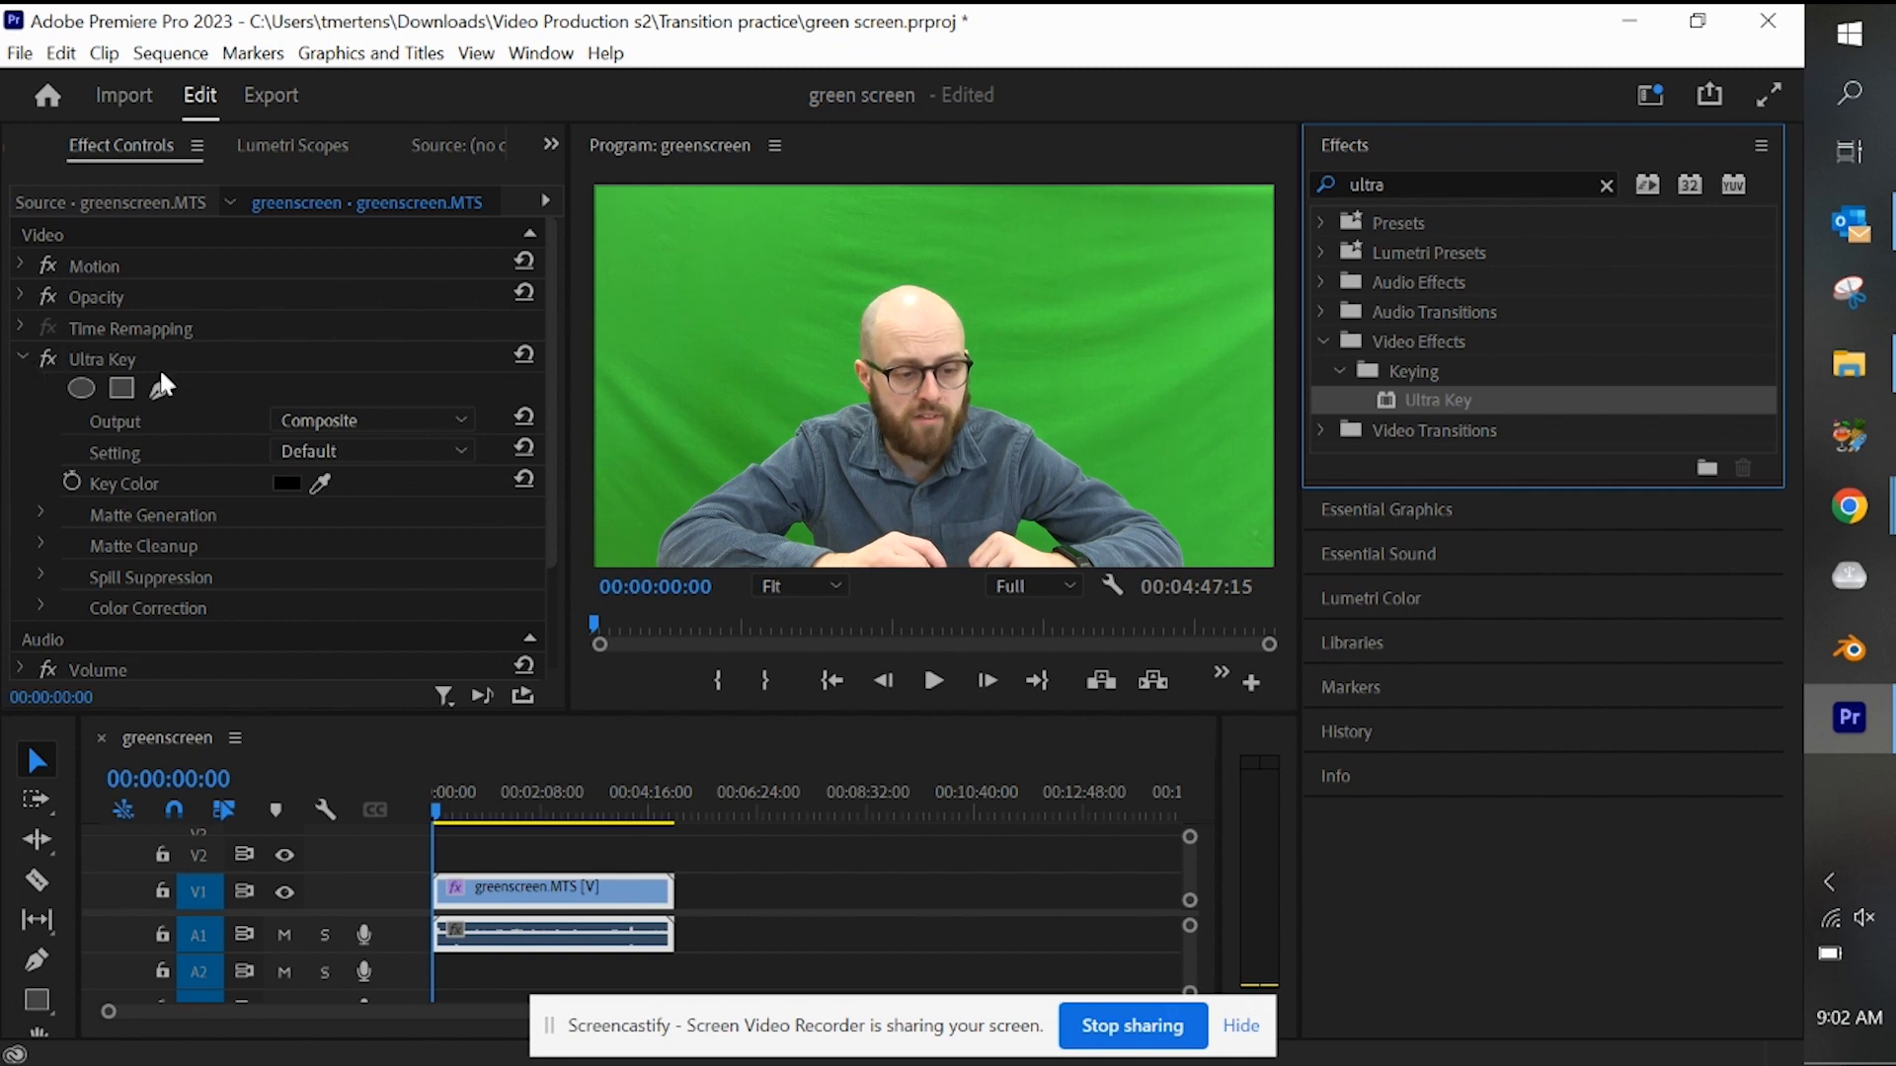
- Sample the green backdrop as the Ultra Key's key color and choose the Aggressive setting
{"action": "left_click", "coordinate": [21, 359]}
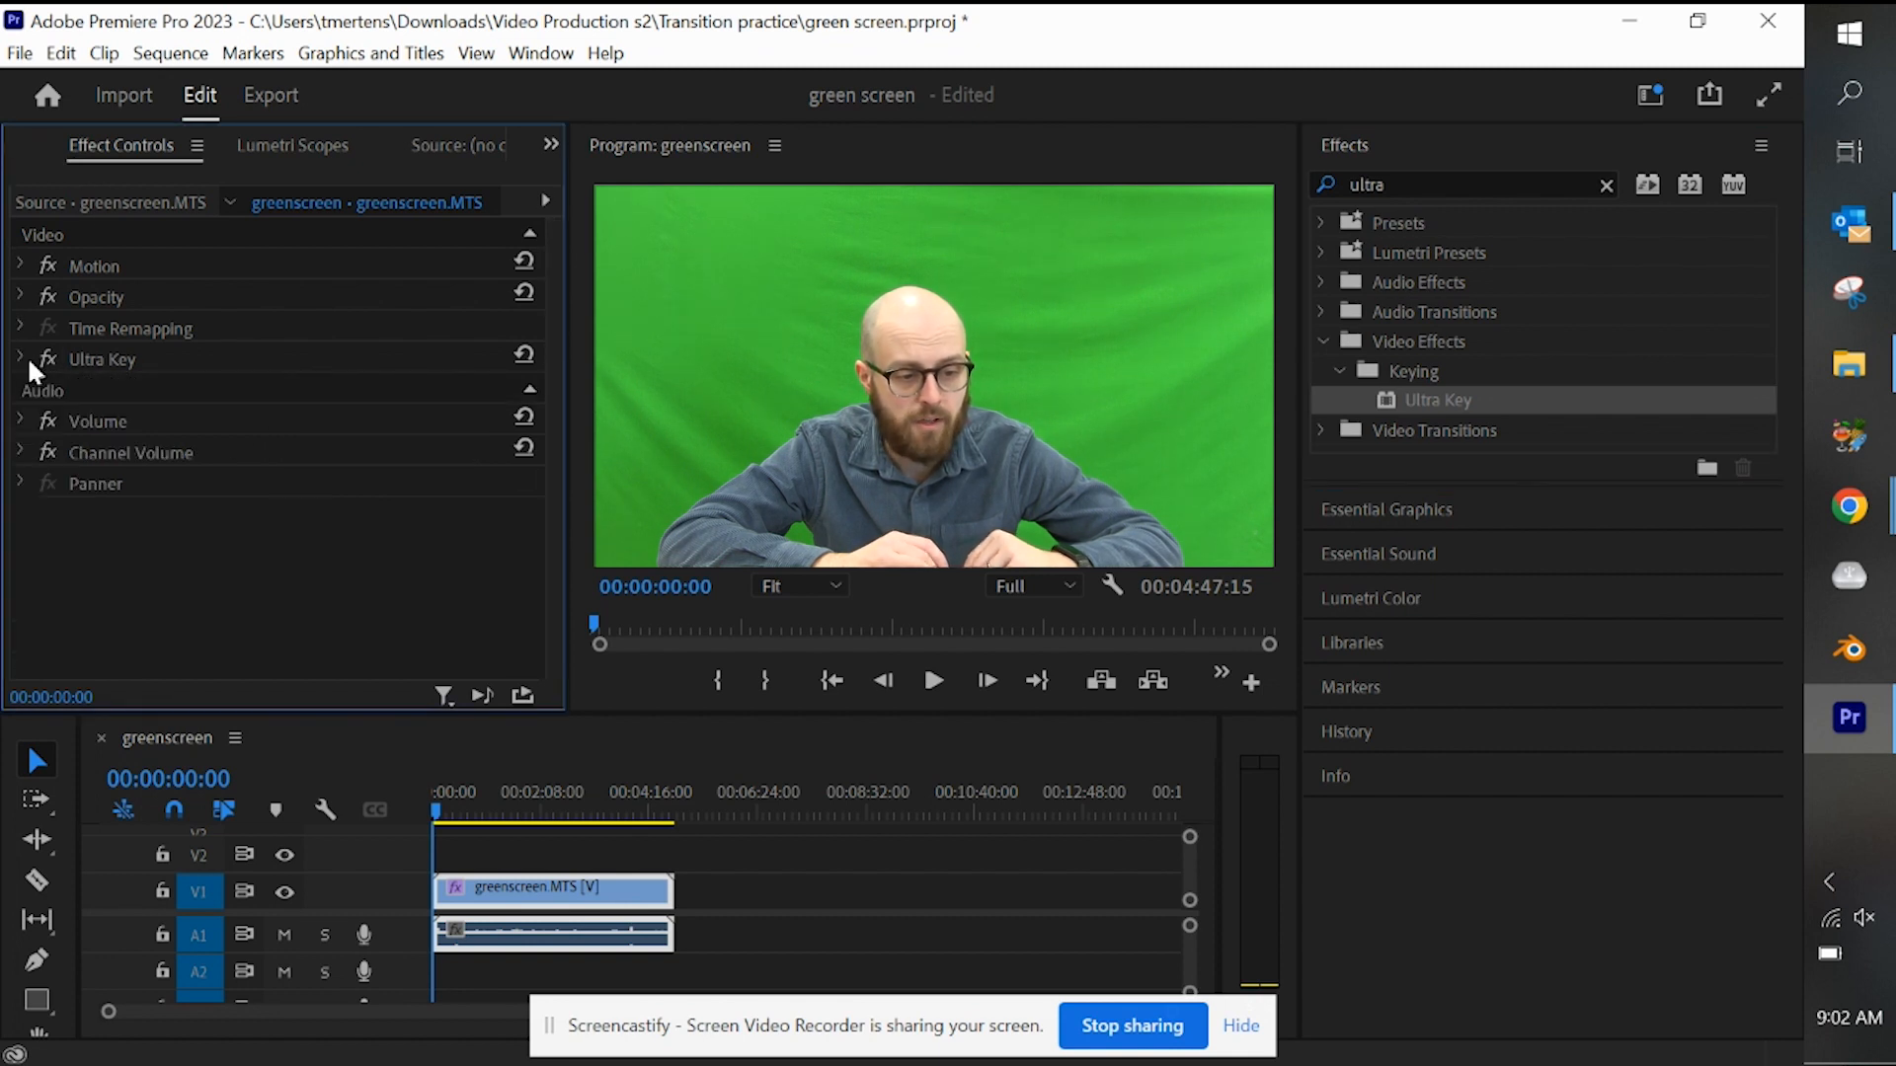
{"action": "left_click", "coordinate": [21, 358]}
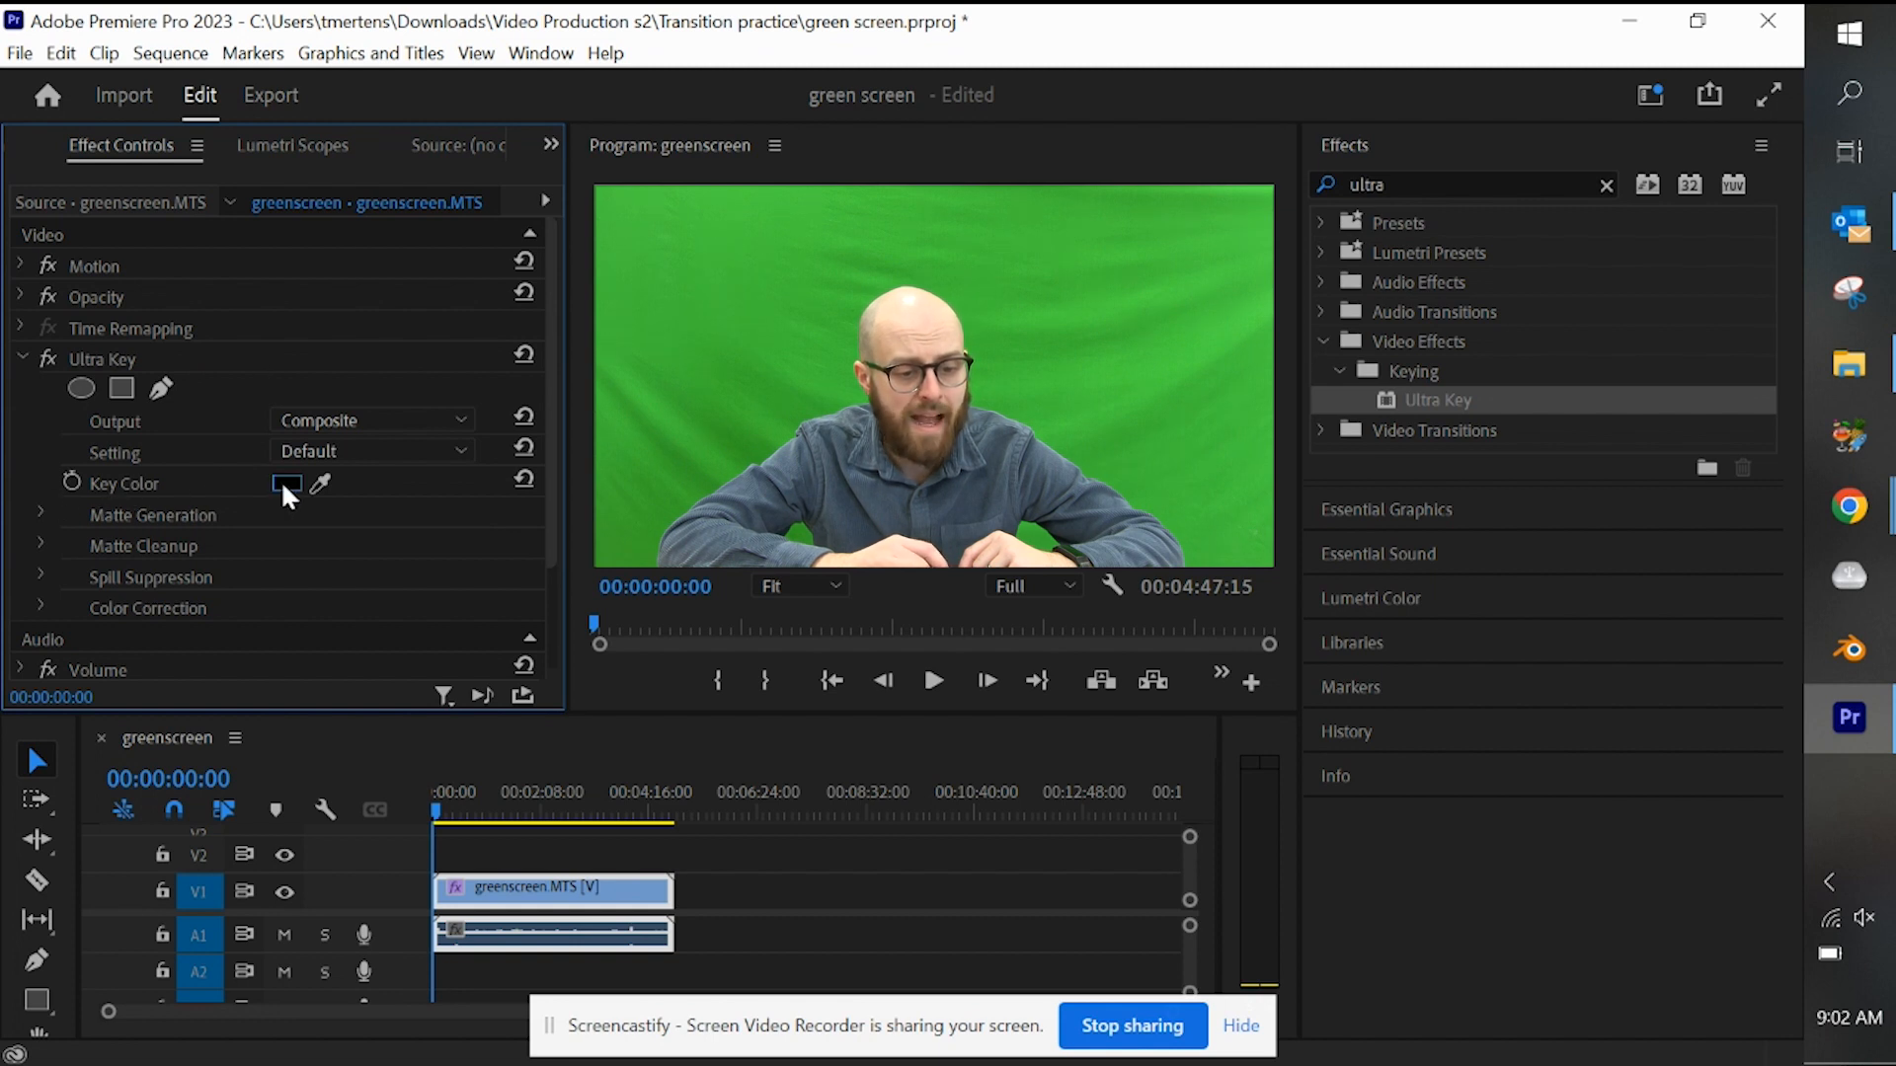
{"action": "left_click", "coordinate": [321, 482]}
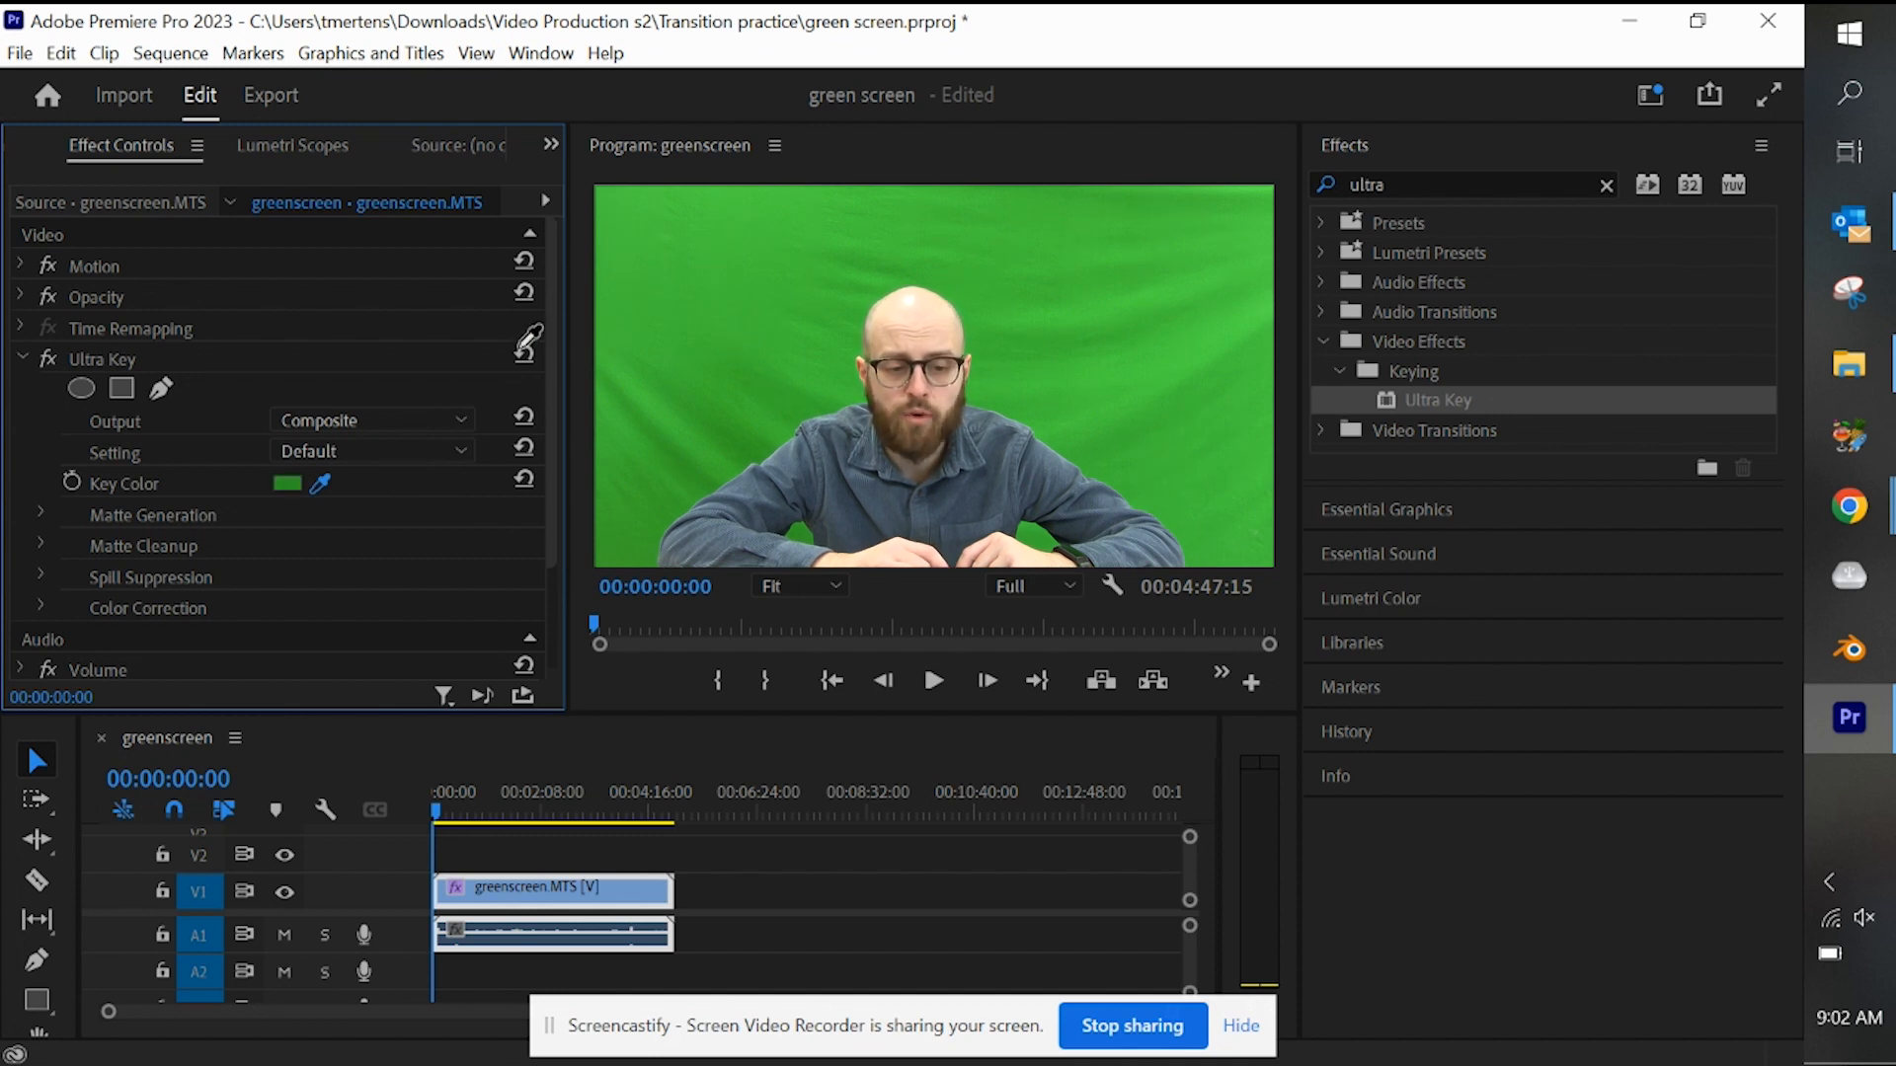
{"action": "left_click", "coordinate": [771, 346]}
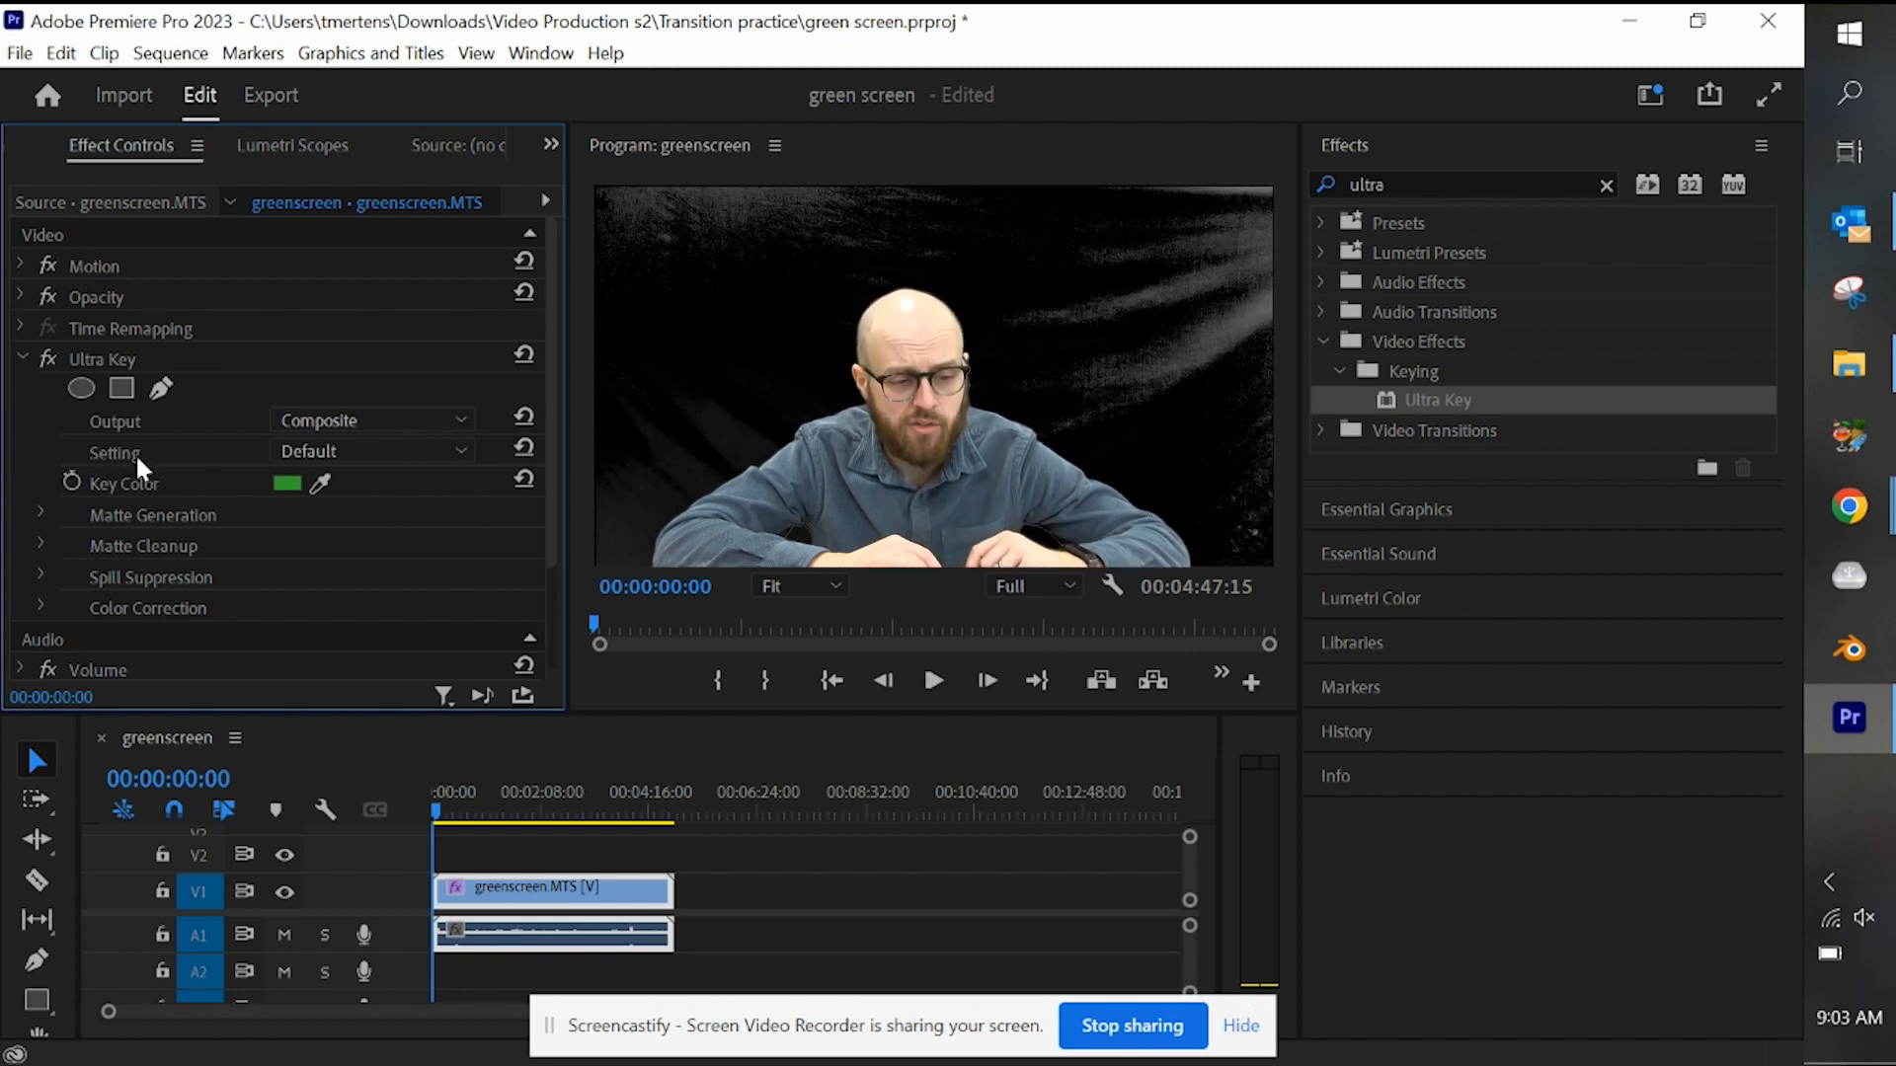
{"action": "left_click", "coordinate": [336, 452]}
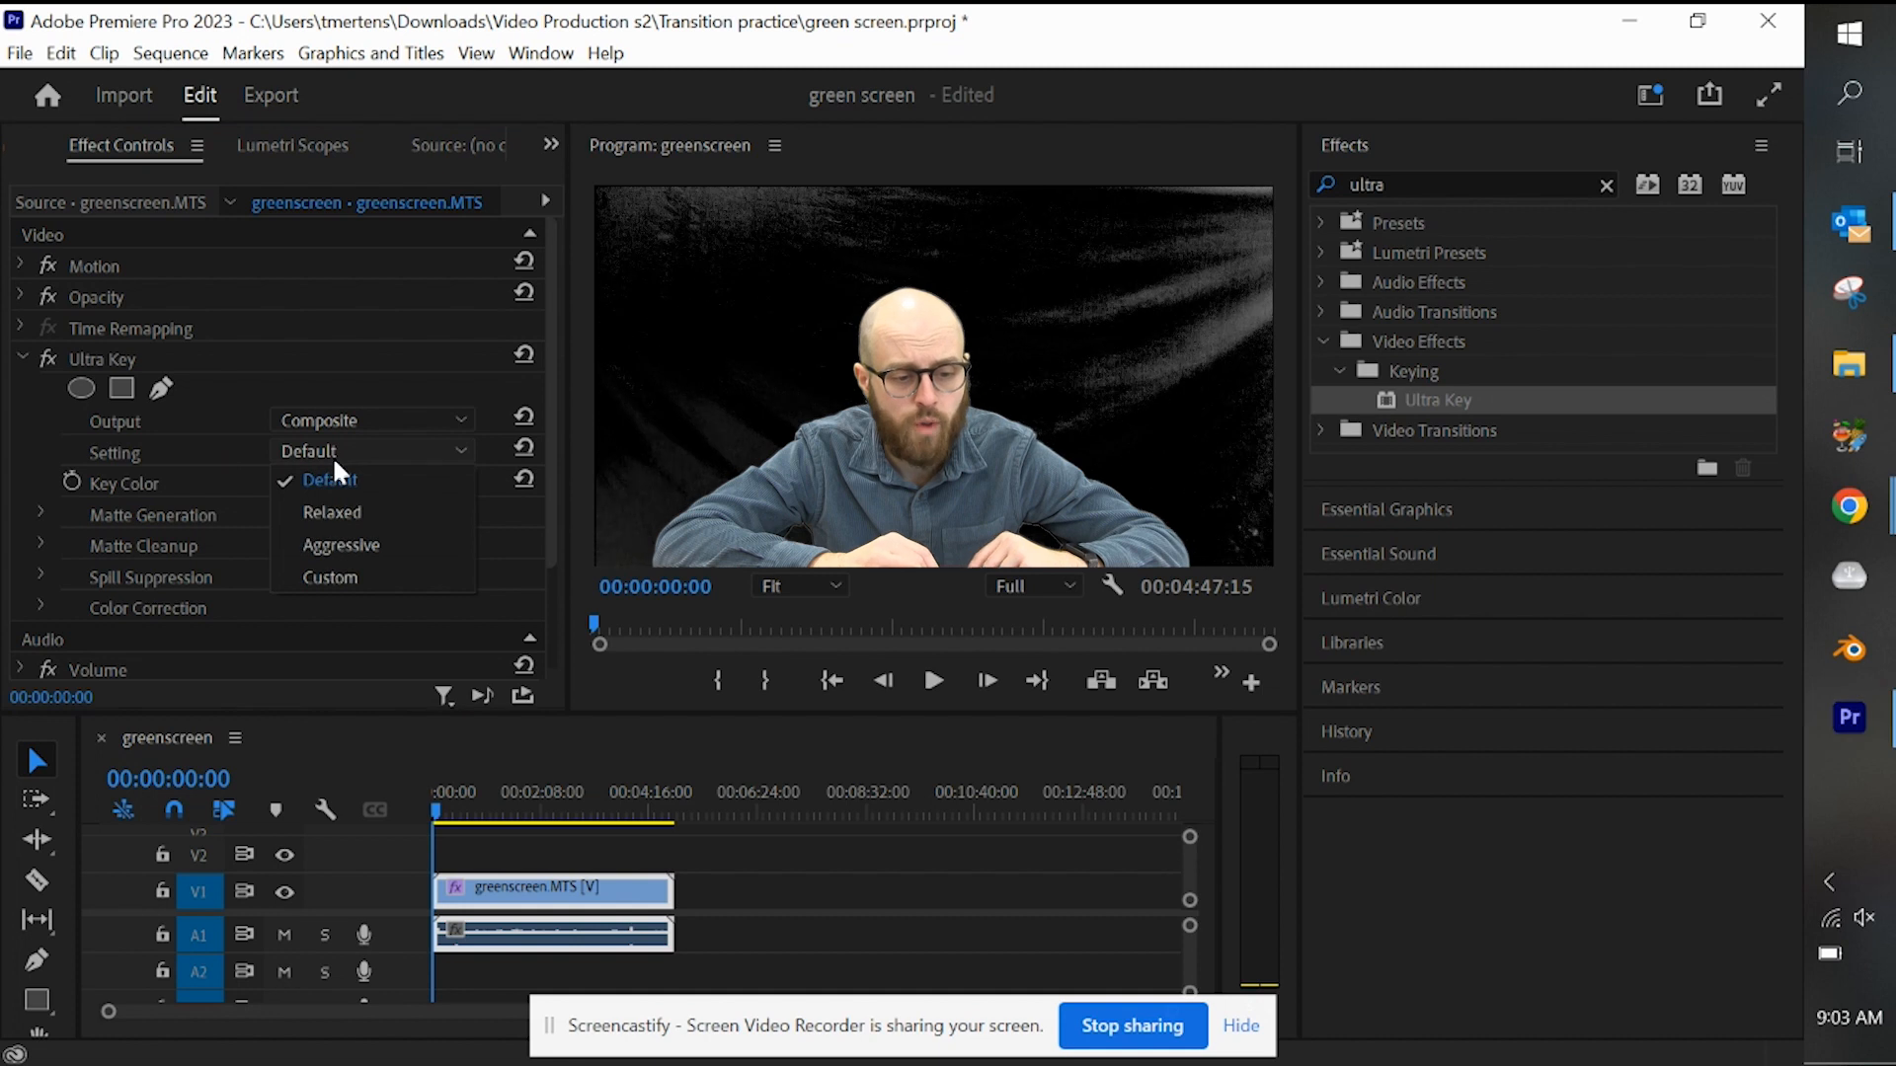
{"action": "left_click", "coordinate": [332, 546]}
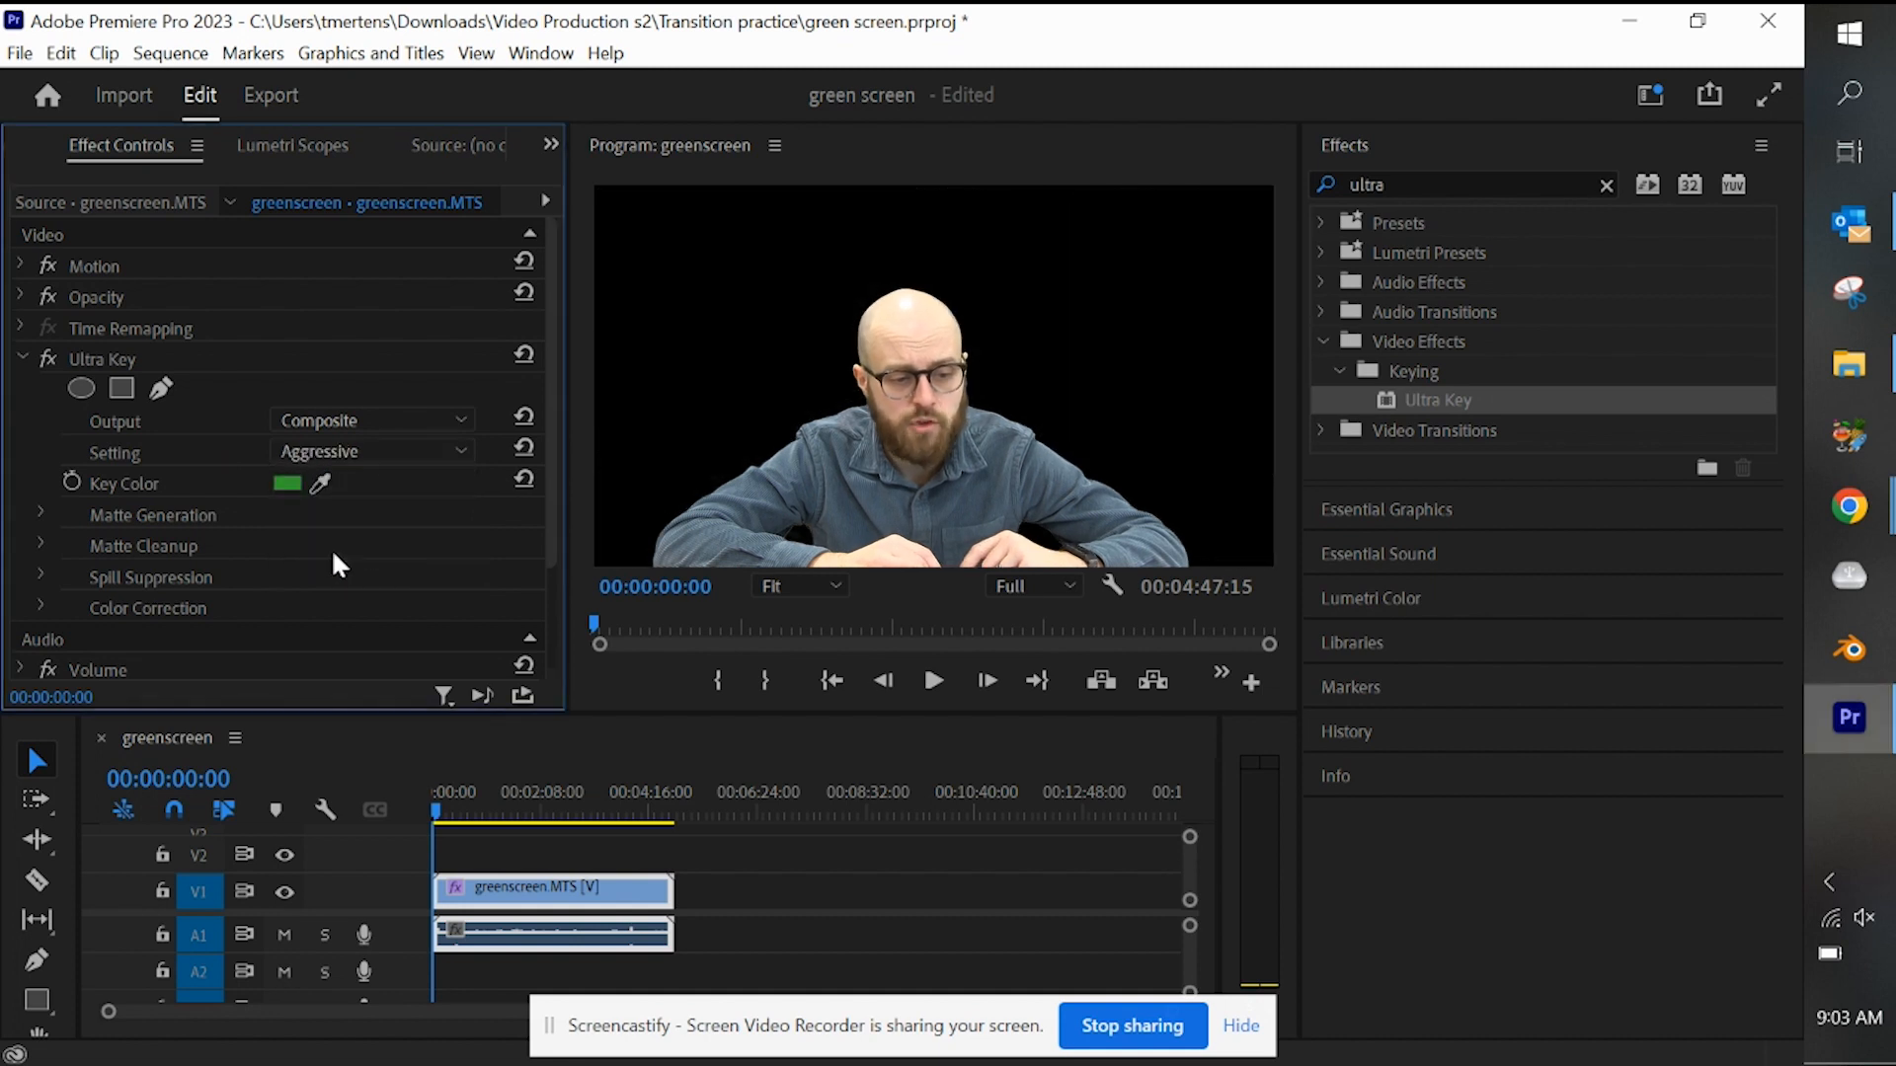
- Set the Ultra Key's Matte Generation Pedestal to 100 and collapse the Matte Generation settings
{"action": "left_click", "coordinate": [39, 515]}
{"action": "scroll", "coordinate": [228, 527], "scroll_direction": "down", "scroll_amount": 3}
{"action": "scroll", "coordinate": [228, 527], "scroll_direction": "up", "scroll_amount": 3}
{"action": "scroll", "coordinate": [229, 545], "scroll_direction": "down", "scroll_amount": 3}
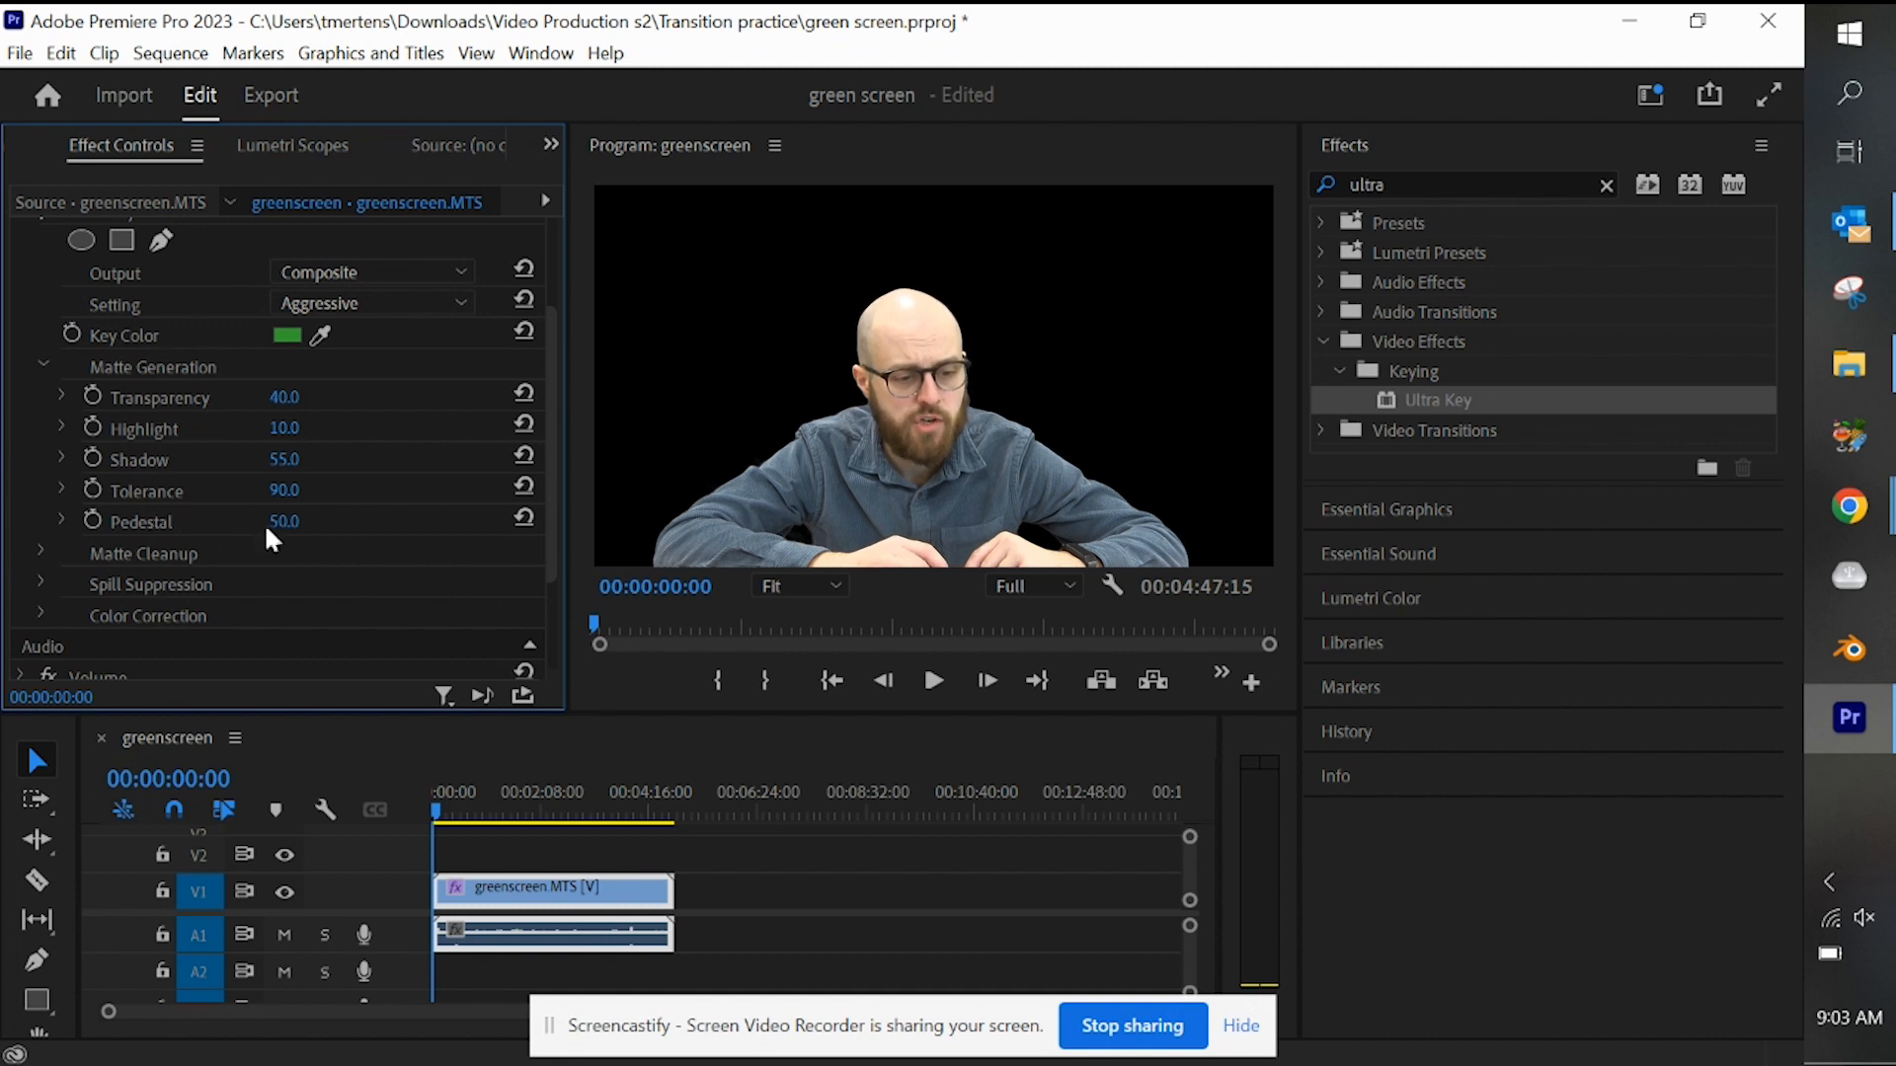
{"action": "left_click", "coordinate": [62, 520]}
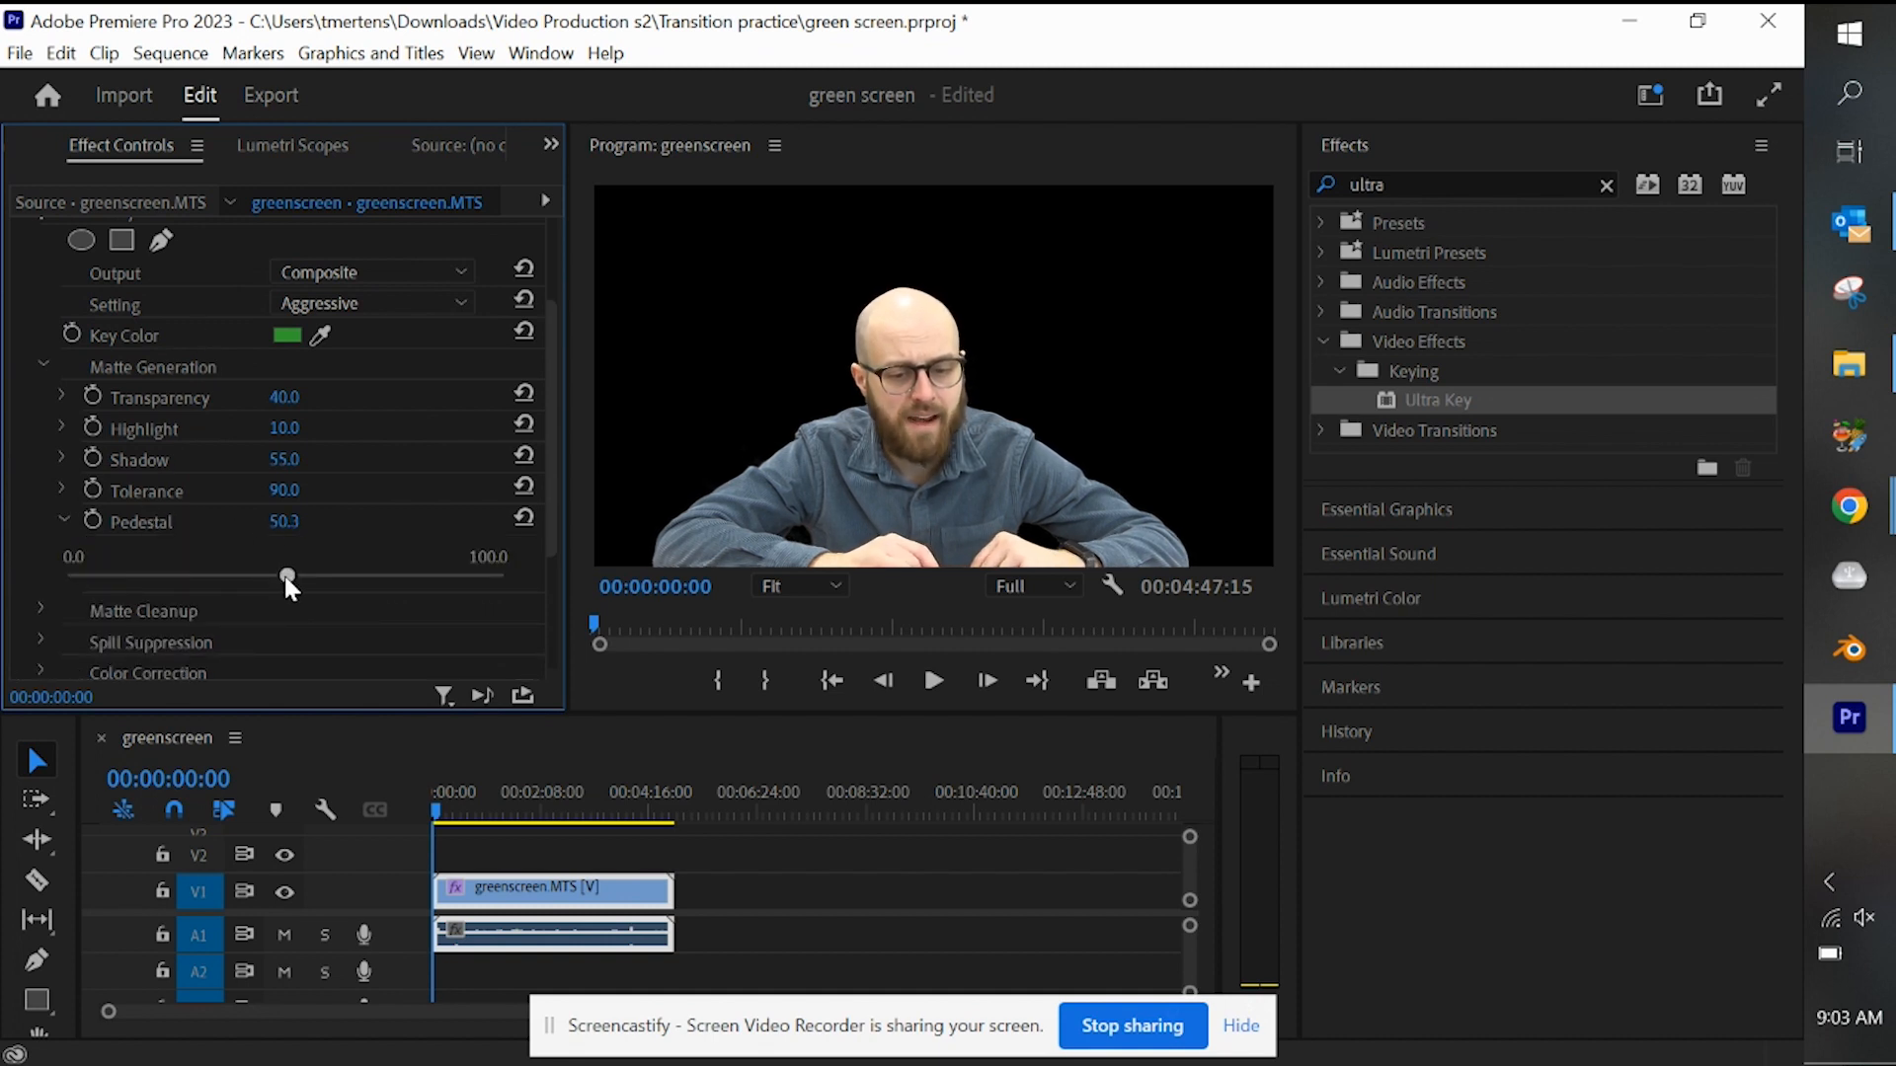
{"action": "left_click_drag", "start_coordinate": [407, 568], "coordinate": [543, 560]}
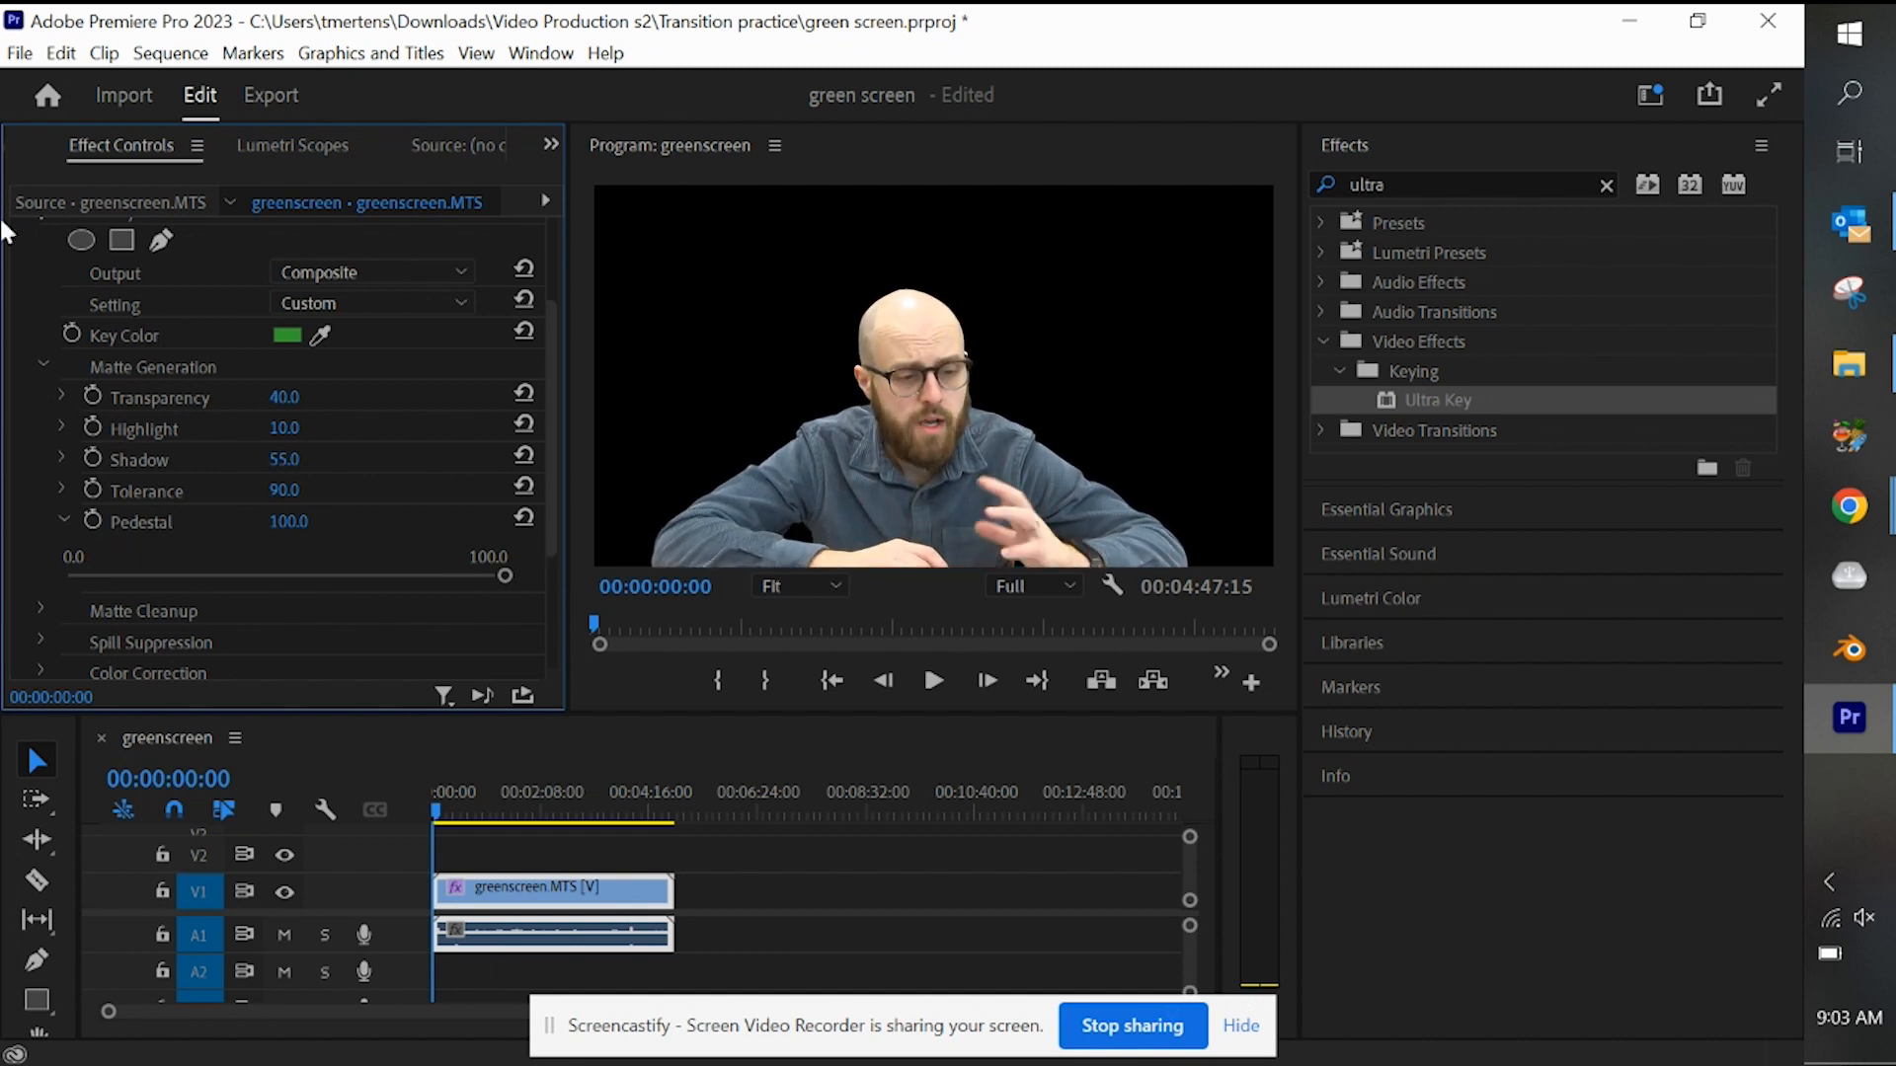
{"action": "left_click", "coordinate": [45, 361]}
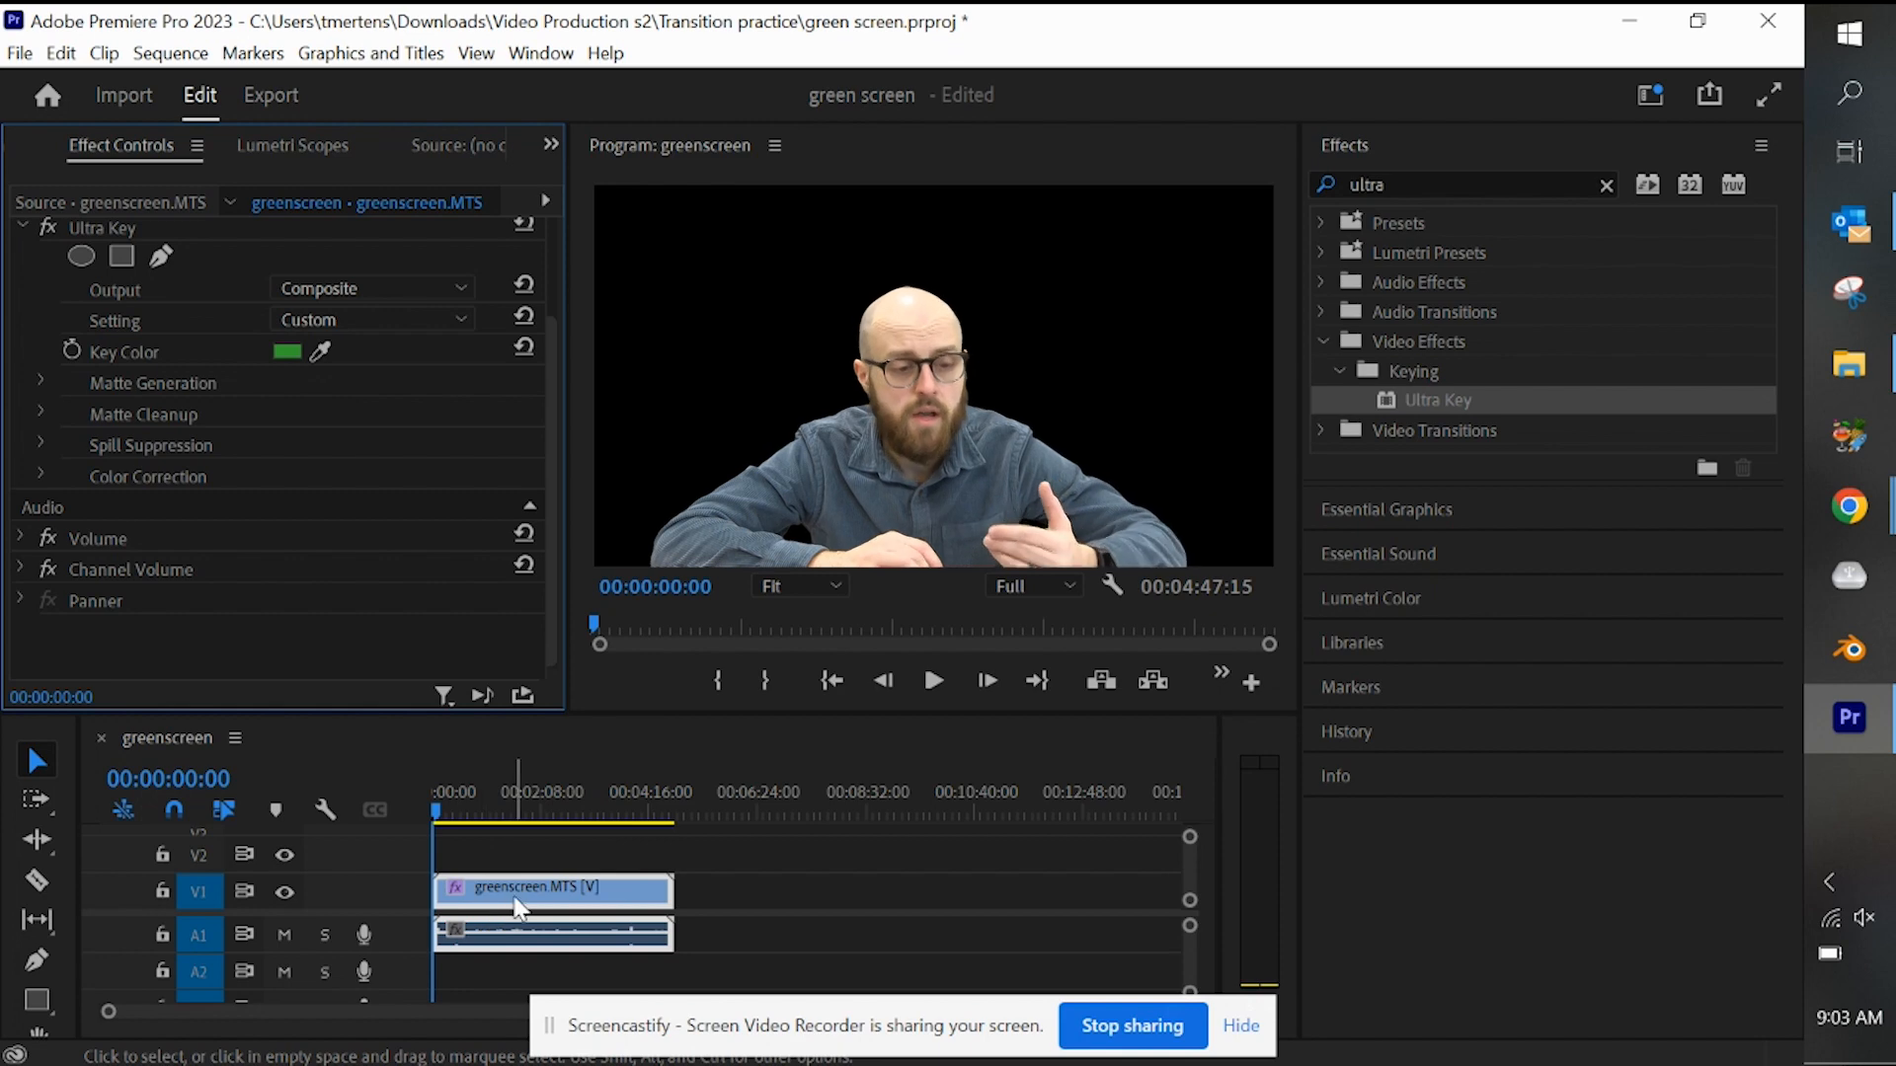
- Switch back to the Editing workspace
{"action": "left_click", "coordinate": [520, 54]}
{"action": "mouse_move", "coordinate": [414, 51]}
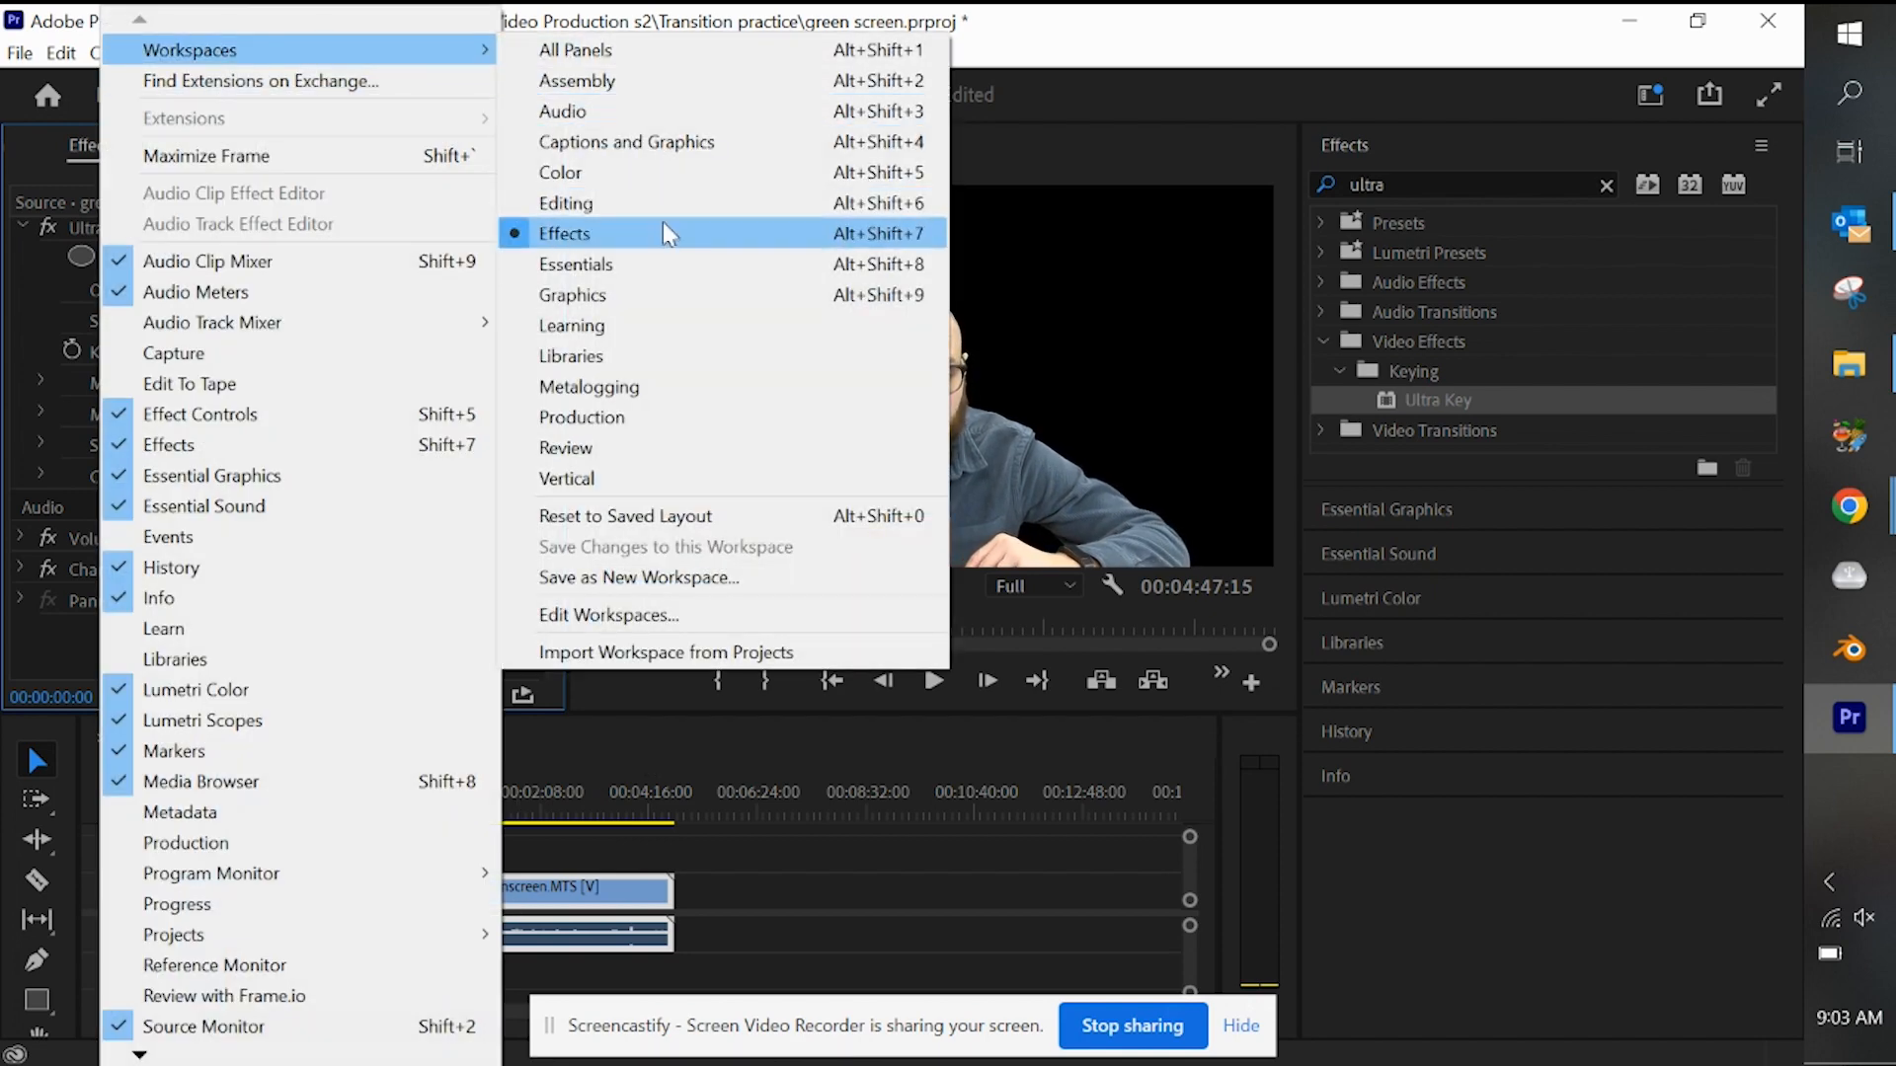
{"action": "left_click", "coordinate": [668, 206]}
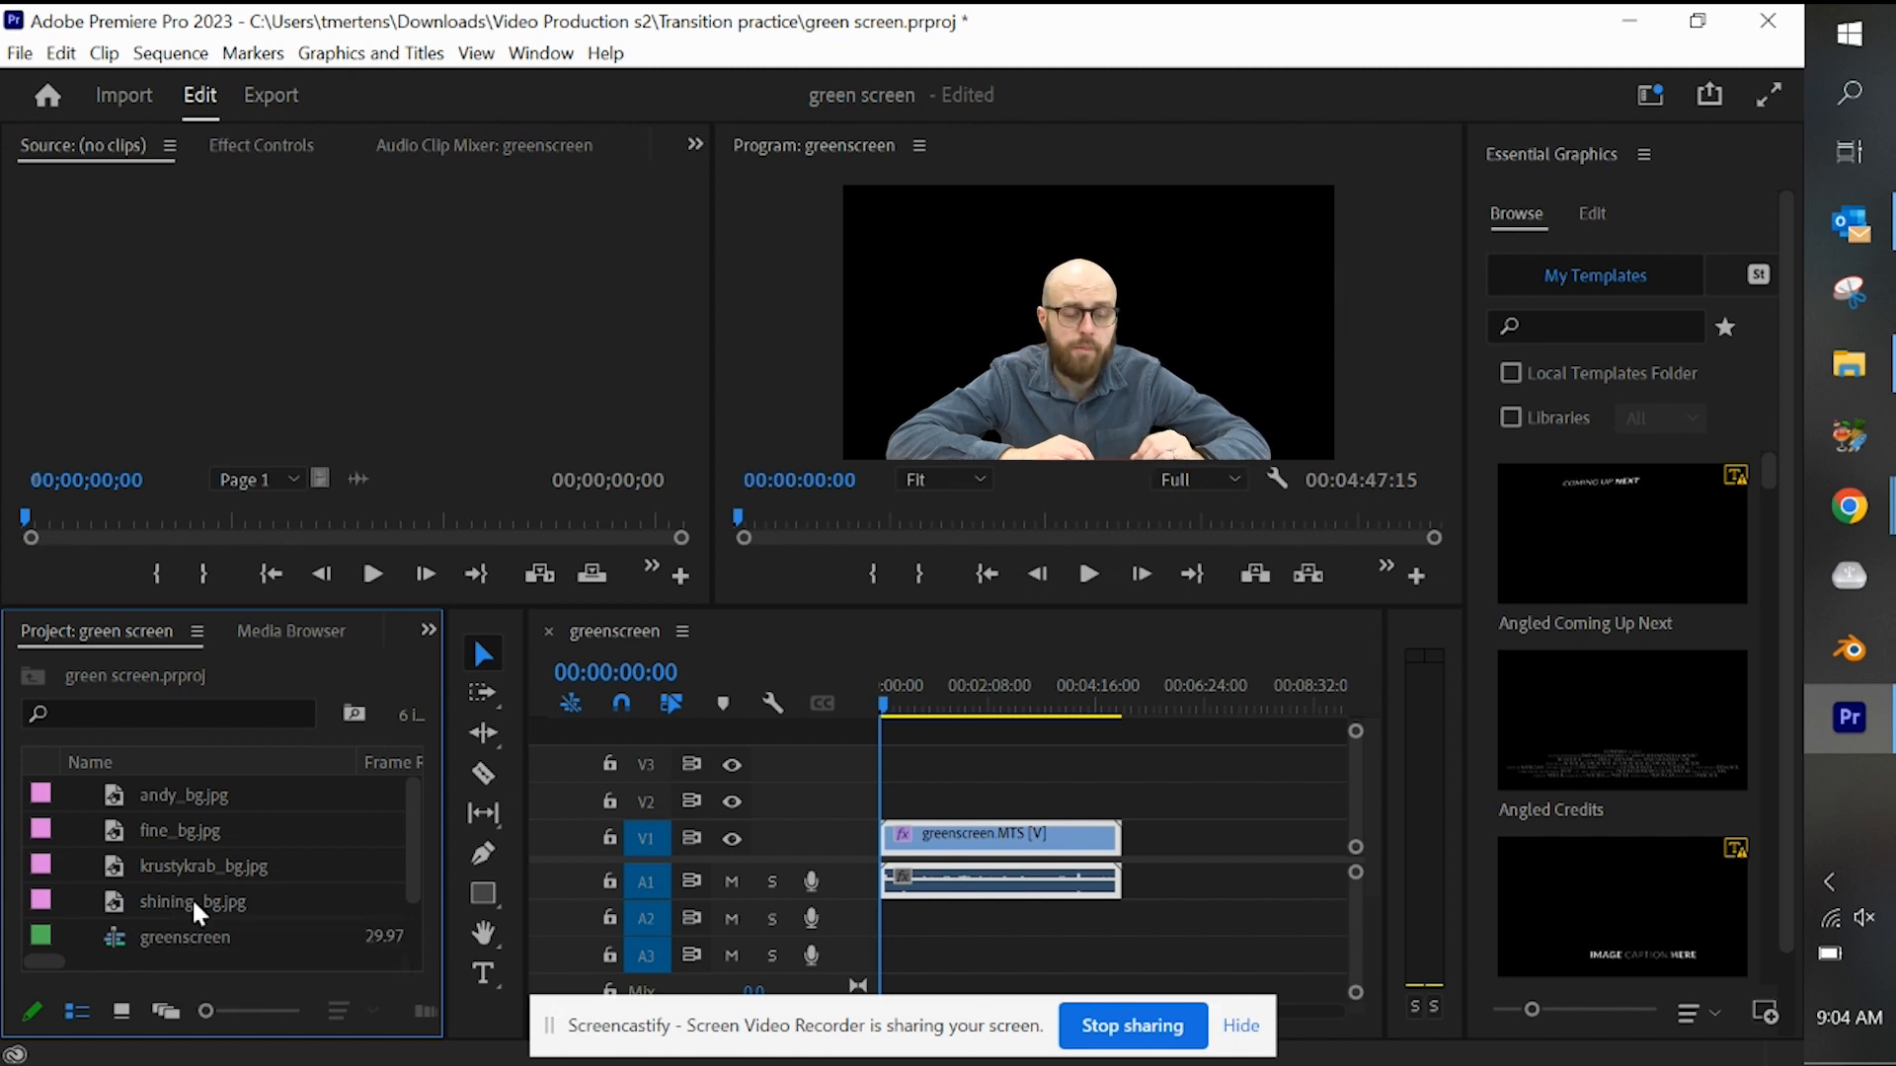
- Move the greenscreen.MTS video up to track V2 and place krustykrab_bg.jpg beneath it at the start of V1
{"action": "double_click", "coordinate": [234, 859]}
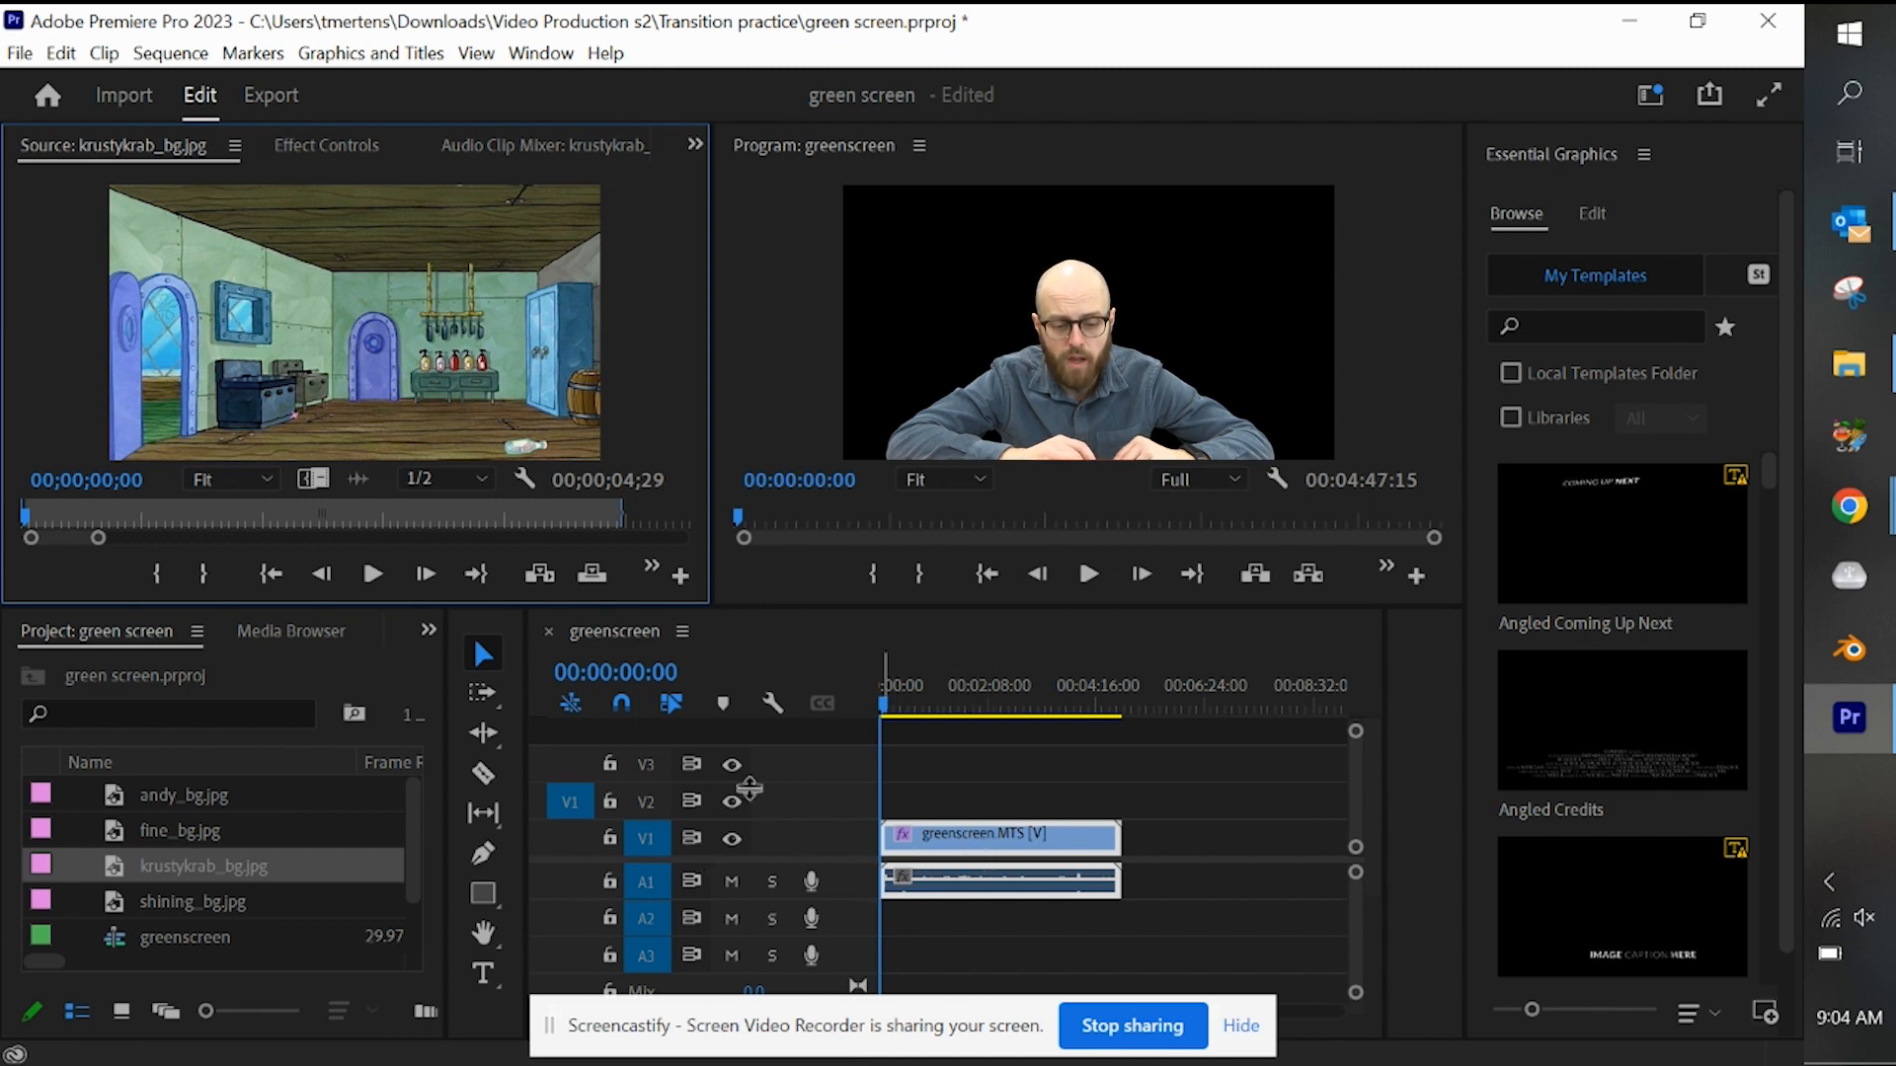
{"action": "left_click_drag", "start_coordinate": [1028, 863], "coordinate": [1042, 811]}
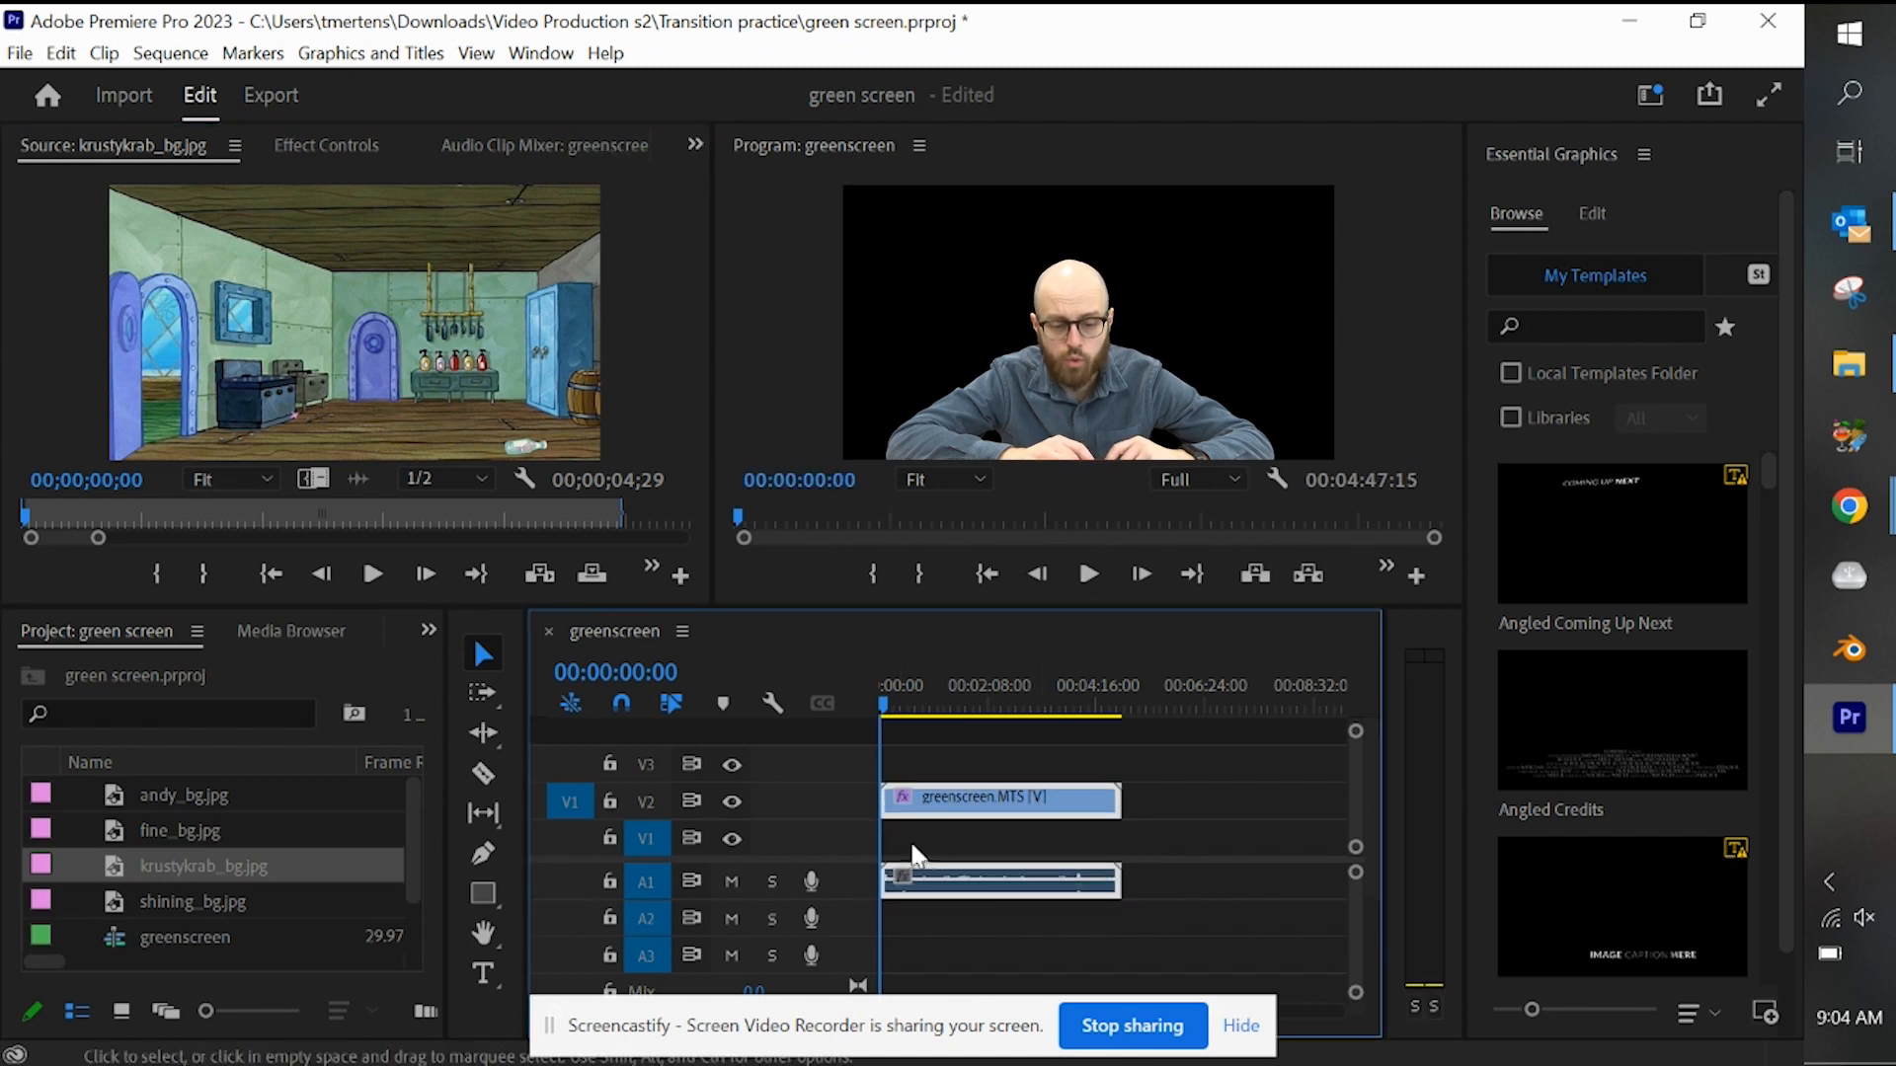
{"action": "left_click_drag", "start_coordinate": [207, 873], "coordinate": [889, 861]}
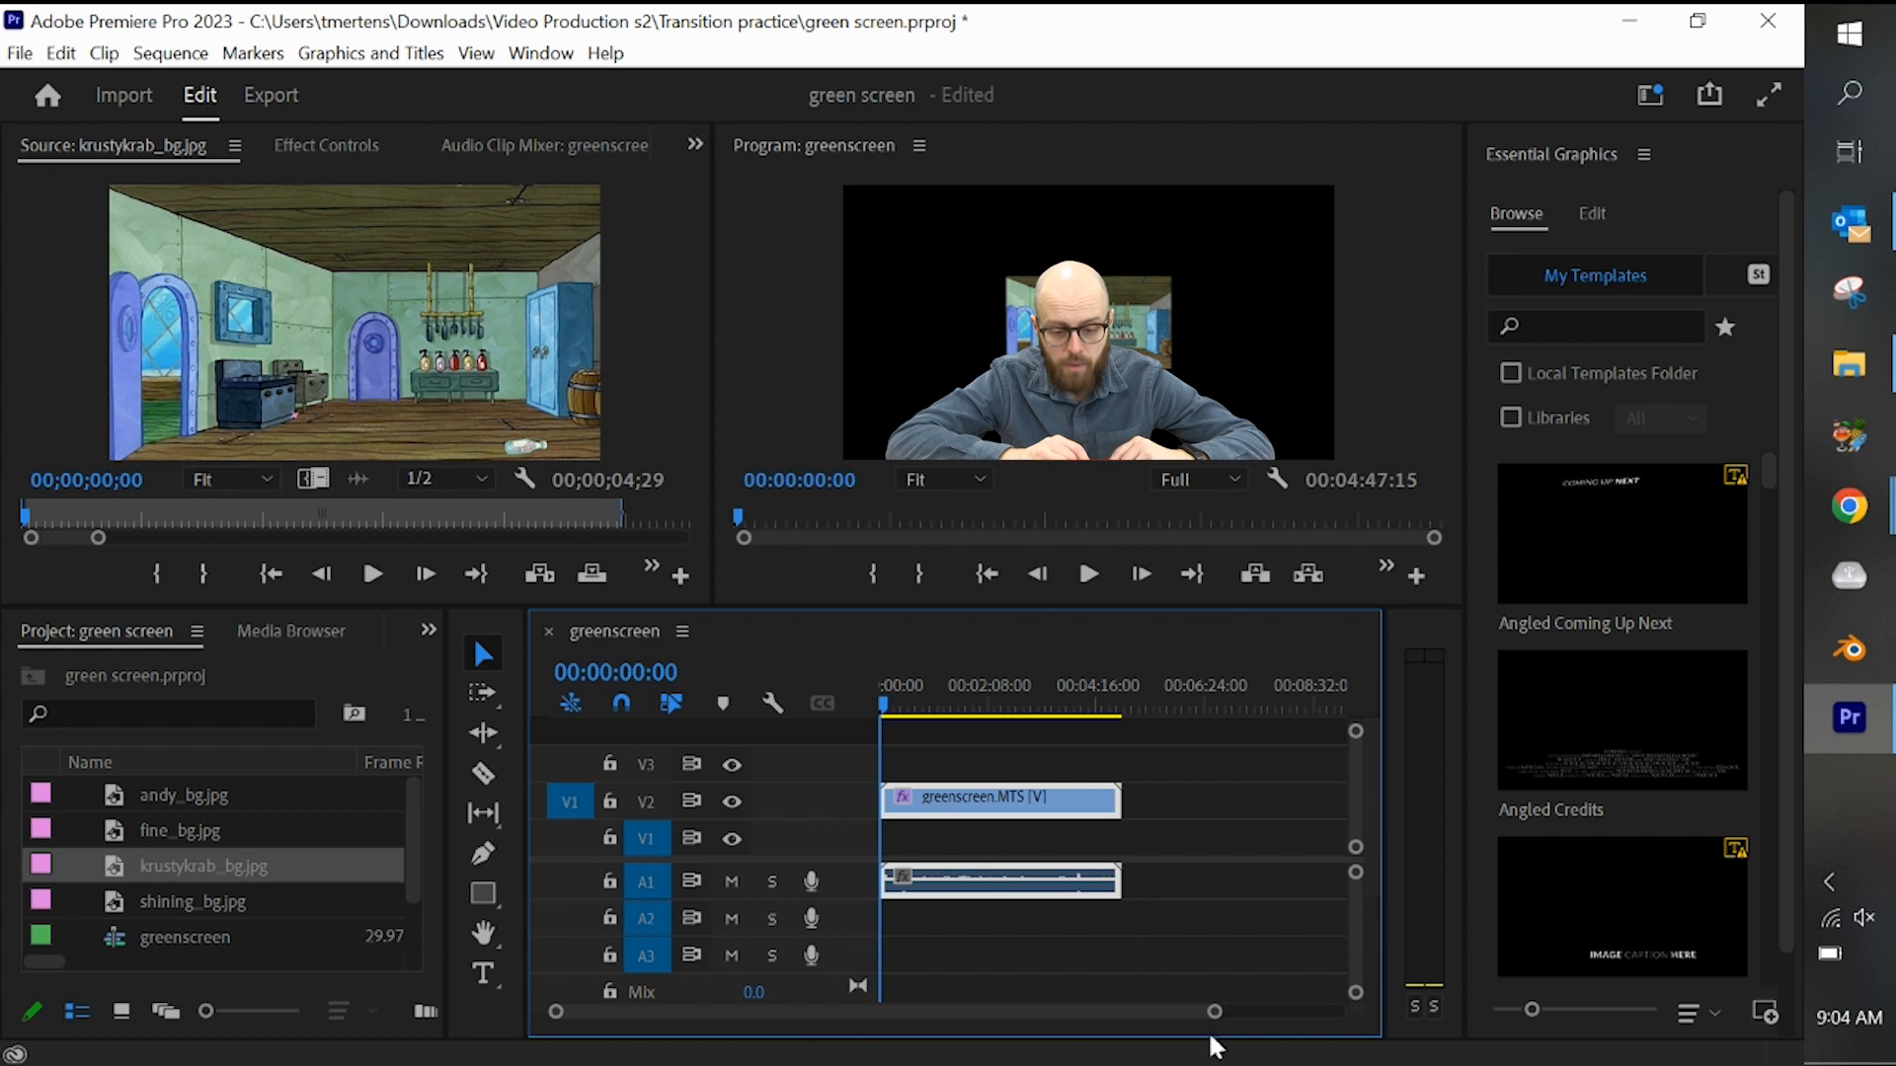
- Extend the krustykrab_bg.jpg clip to the full length of the greenscreen.MTS clip and preview the frame at 00:00:41:29
{"action": "left_click_drag", "start_coordinate": [1213, 1013], "coordinate": [1065, 1030]}
{"action": "left_click_drag", "start_coordinate": [905, 835], "coordinate": [1170, 837]}
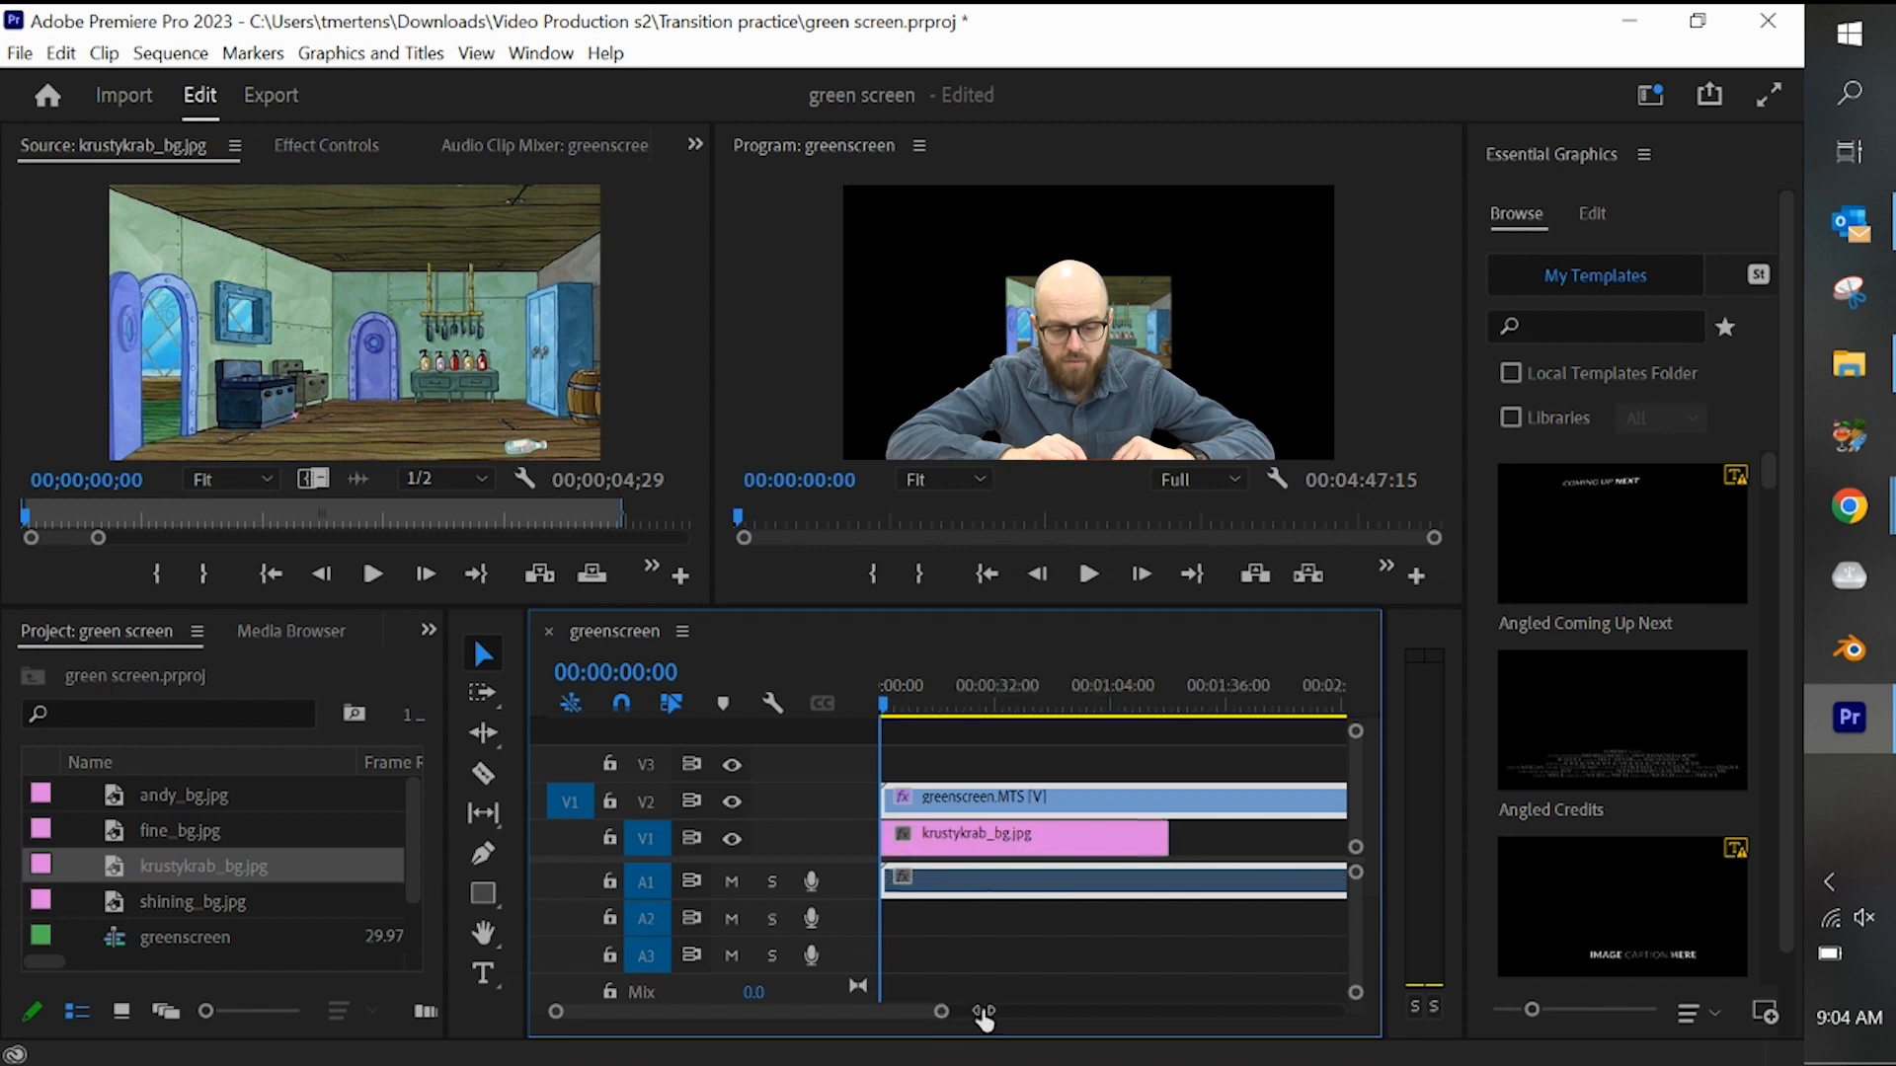
{"action": "left_click_drag", "start_coordinate": [982, 1012], "coordinate": [1130, 1009]}
{"action": "left_click_drag", "start_coordinate": [985, 838], "coordinate": [1230, 837]}
{"action": "left_click_drag", "start_coordinate": [1017, 706], "coordinate": [929, 711]}
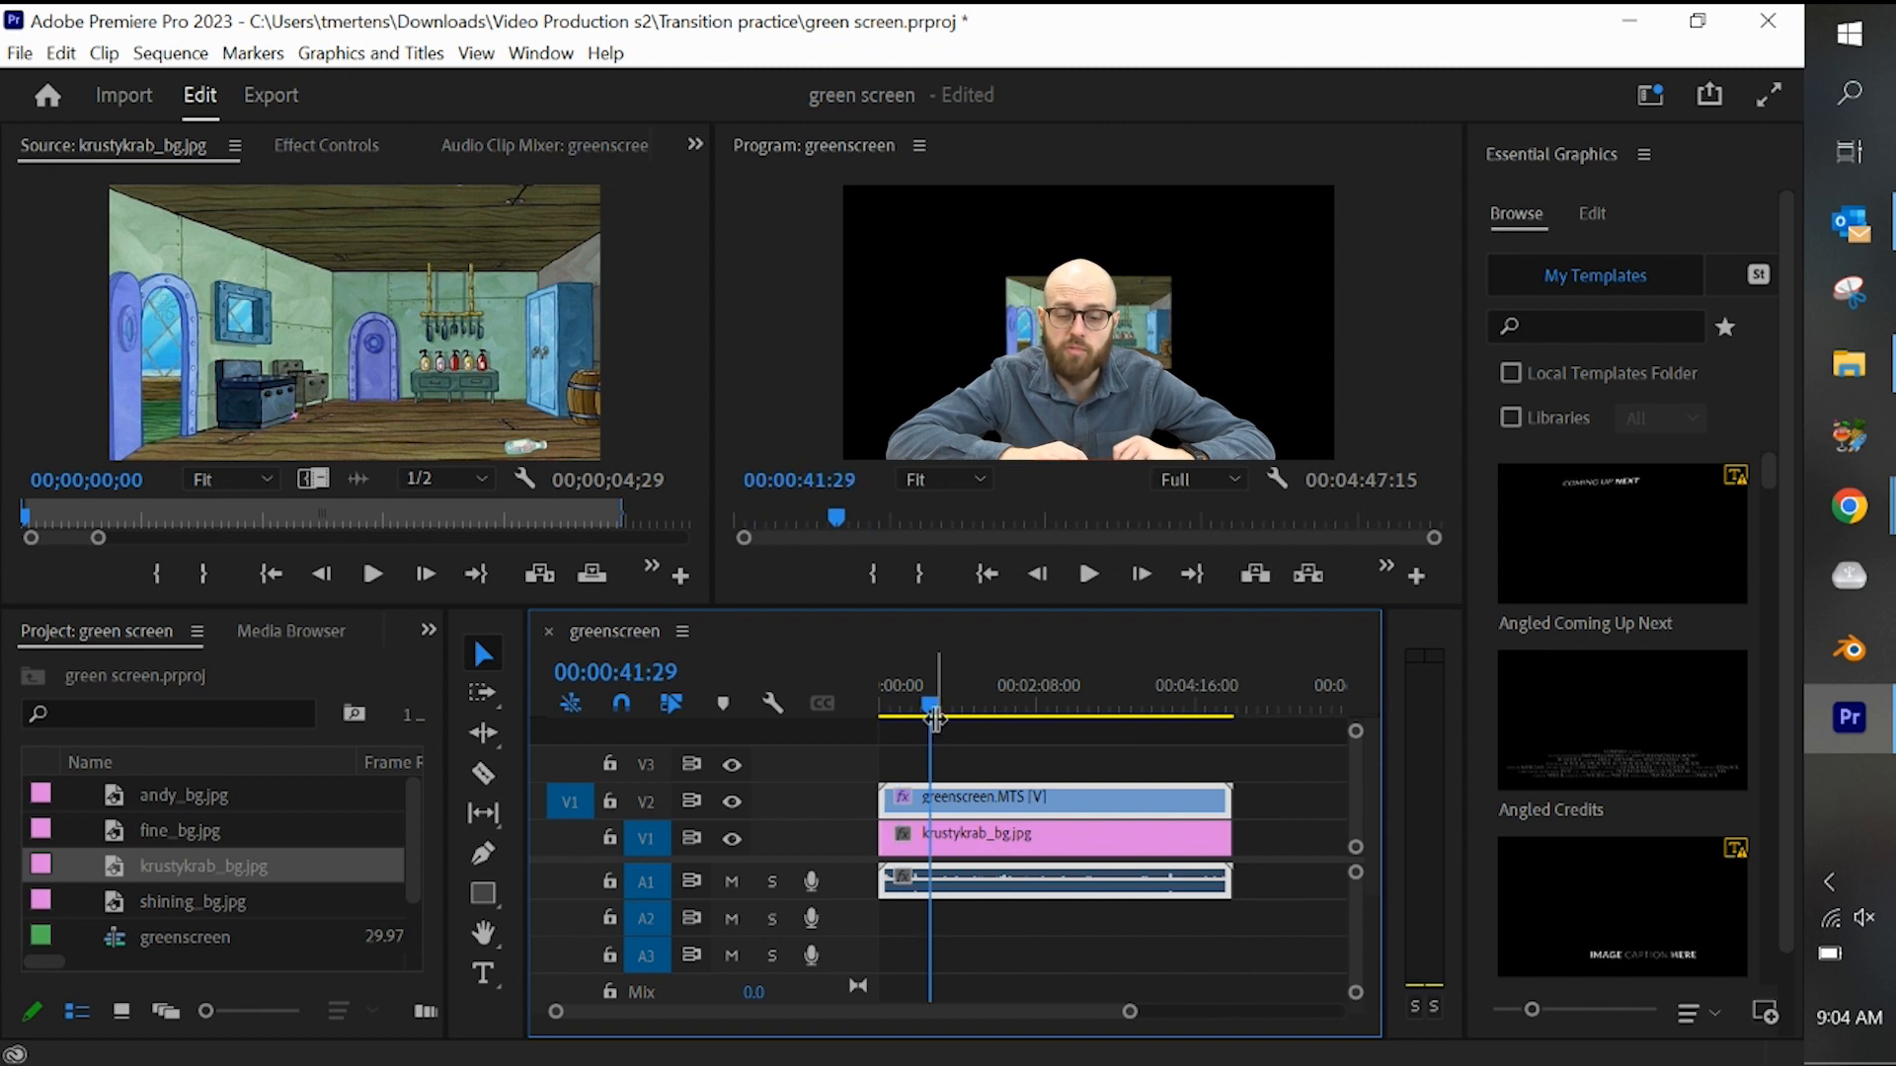
- Try moving the picture within the program frame while track V2 is unlocked, and undo the move
{"action": "left_click", "coordinate": [1116, 337]}
{"action": "left_click_drag", "start_coordinate": [1116, 337], "coordinate": [1209, 237]}
{"action": "key", "text": "ctrl+z"}
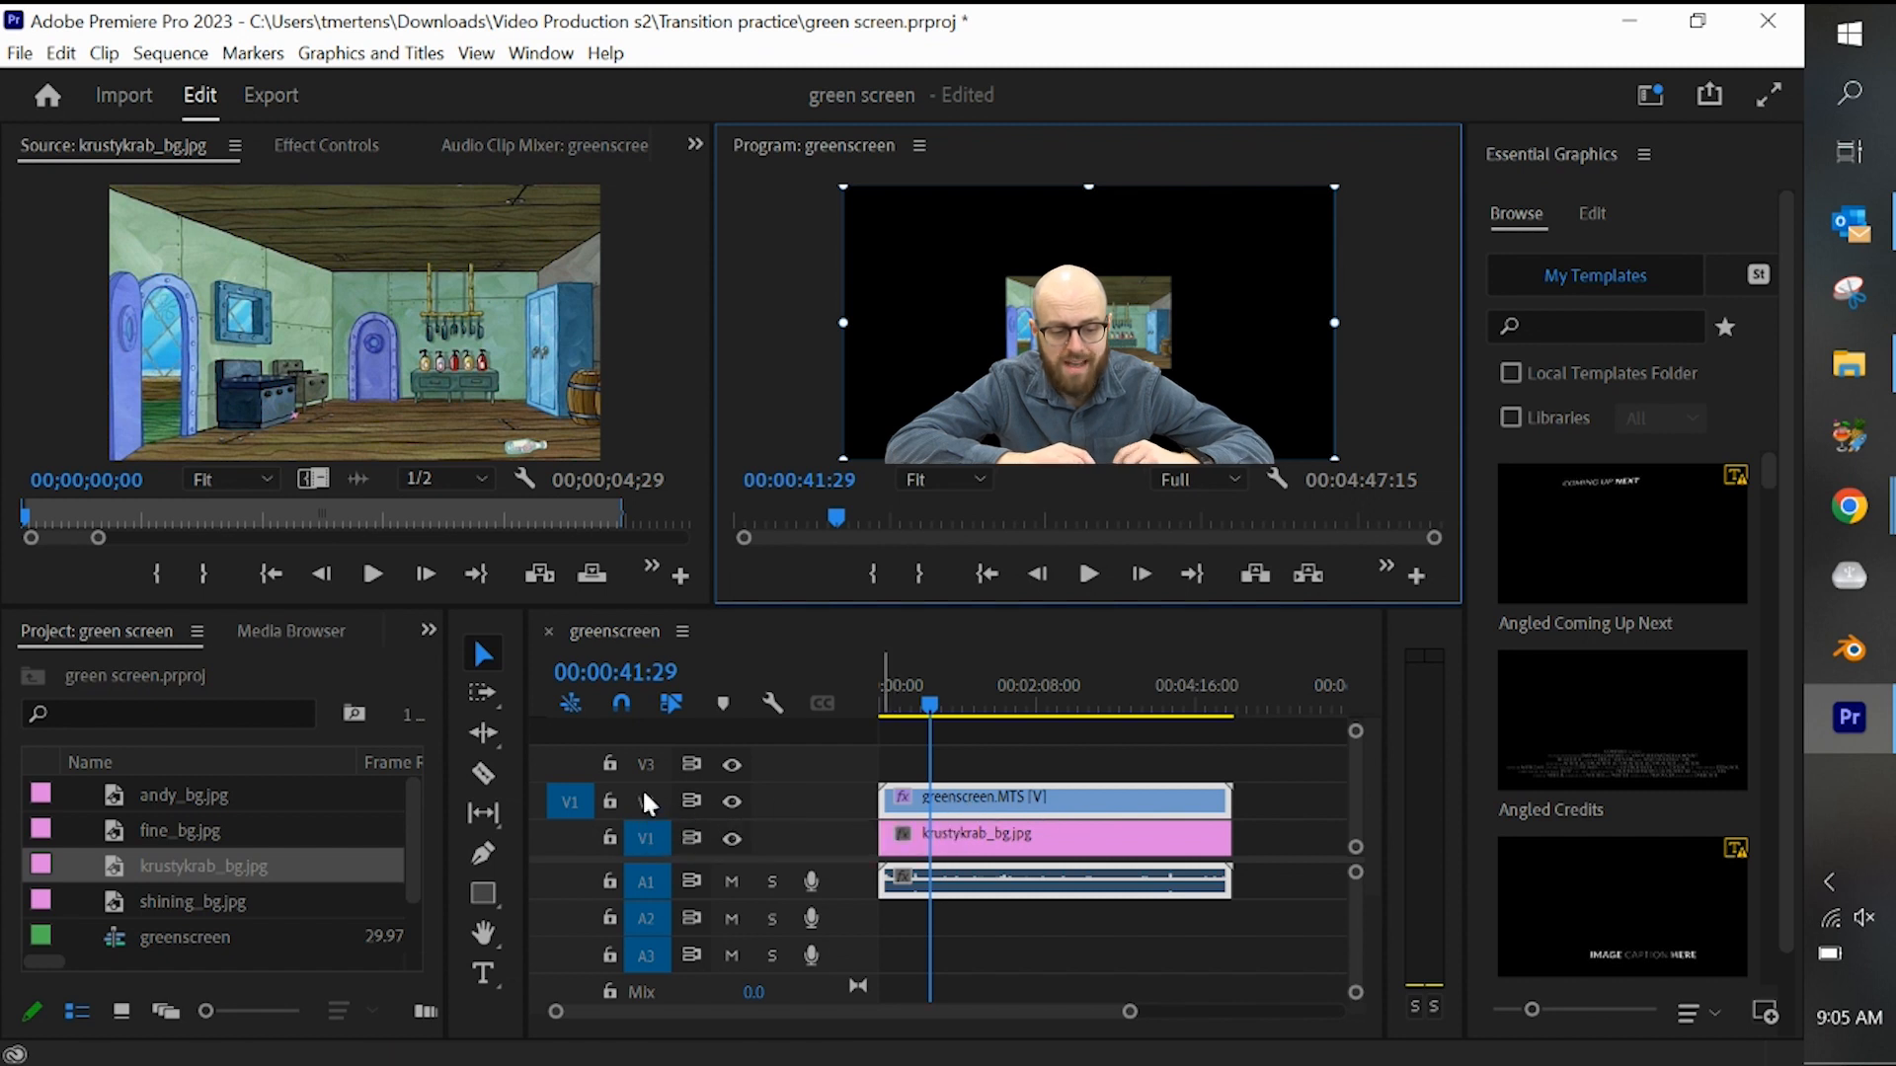
- Lock track V2, scale the krustykrab_bg.jpg background to fill the program frame, and preview it at 00:02:01:04
{"action": "left_click", "coordinate": [614, 801]}
{"action": "left_click", "coordinate": [612, 801]}
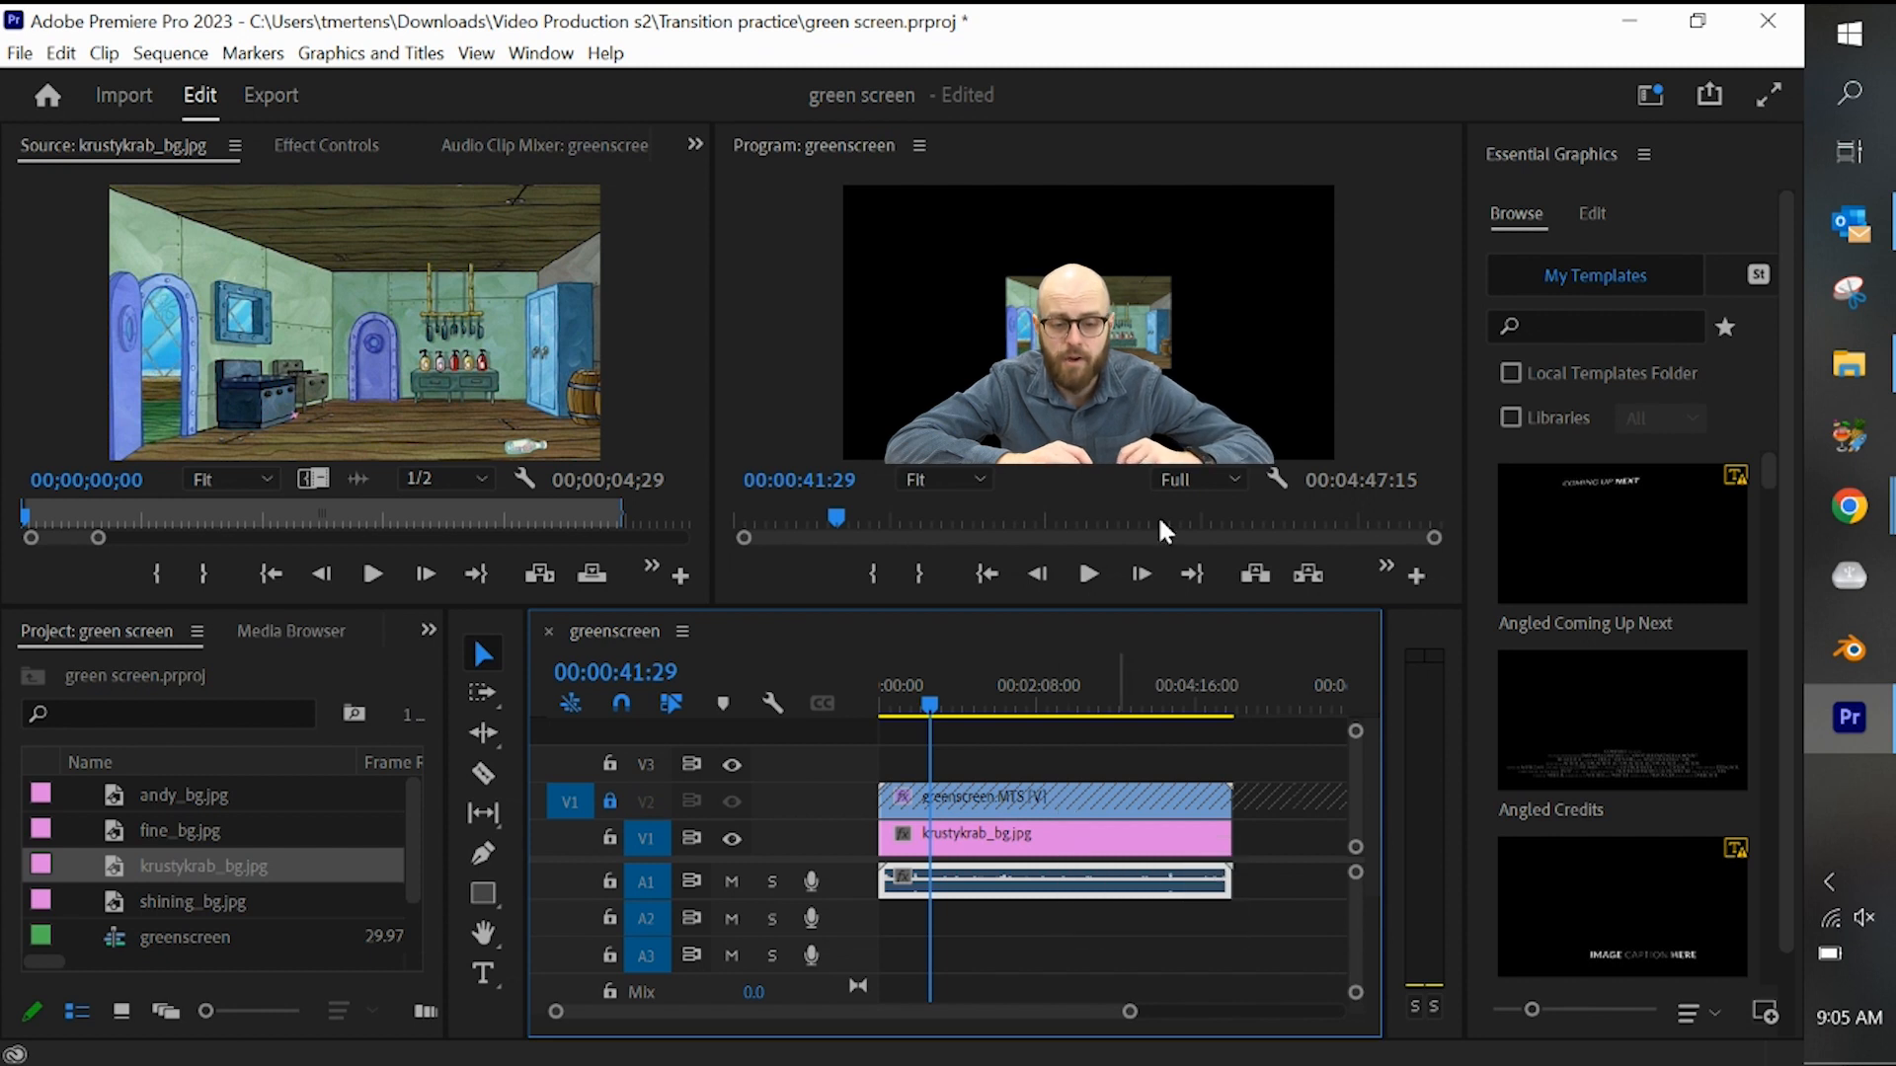
{"action": "left_click", "coordinate": [1098, 346]}
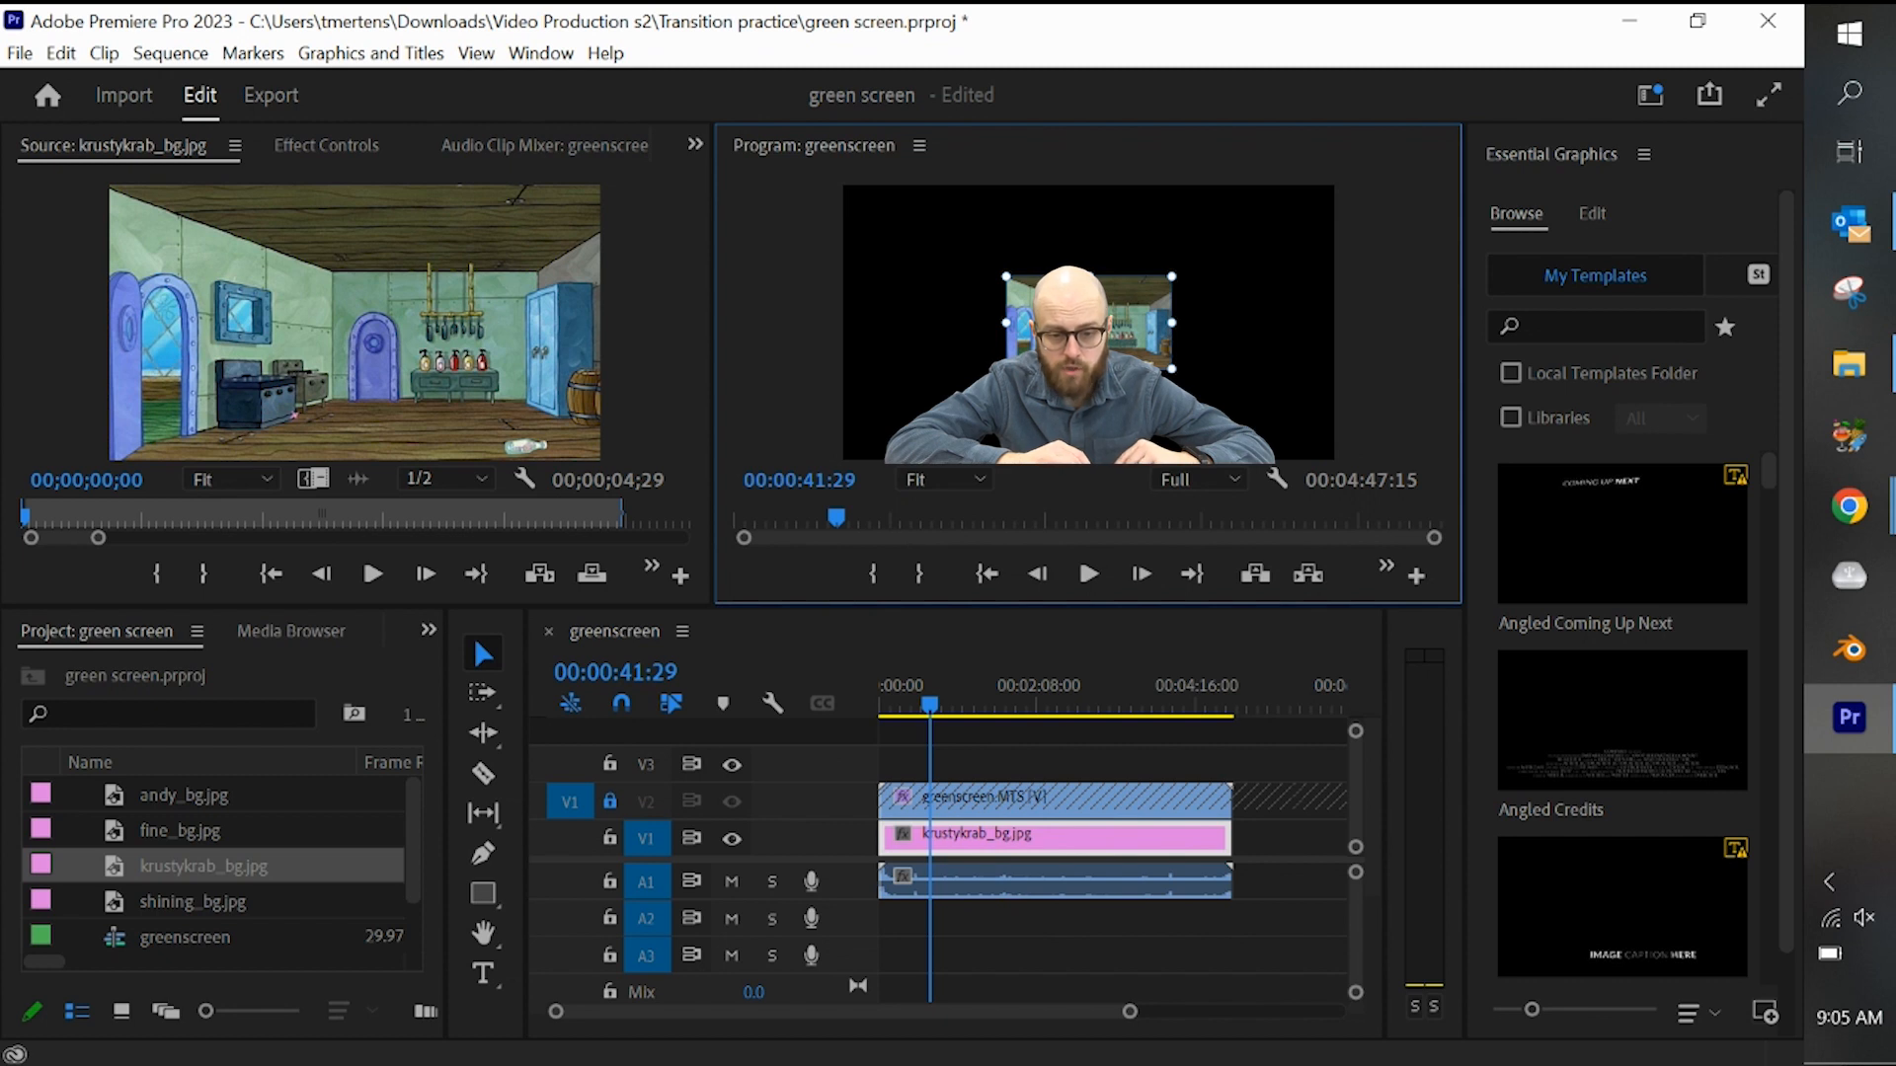
{"action": "left_click_drag", "start_coordinate": [1006, 370], "coordinate": [855, 460]}
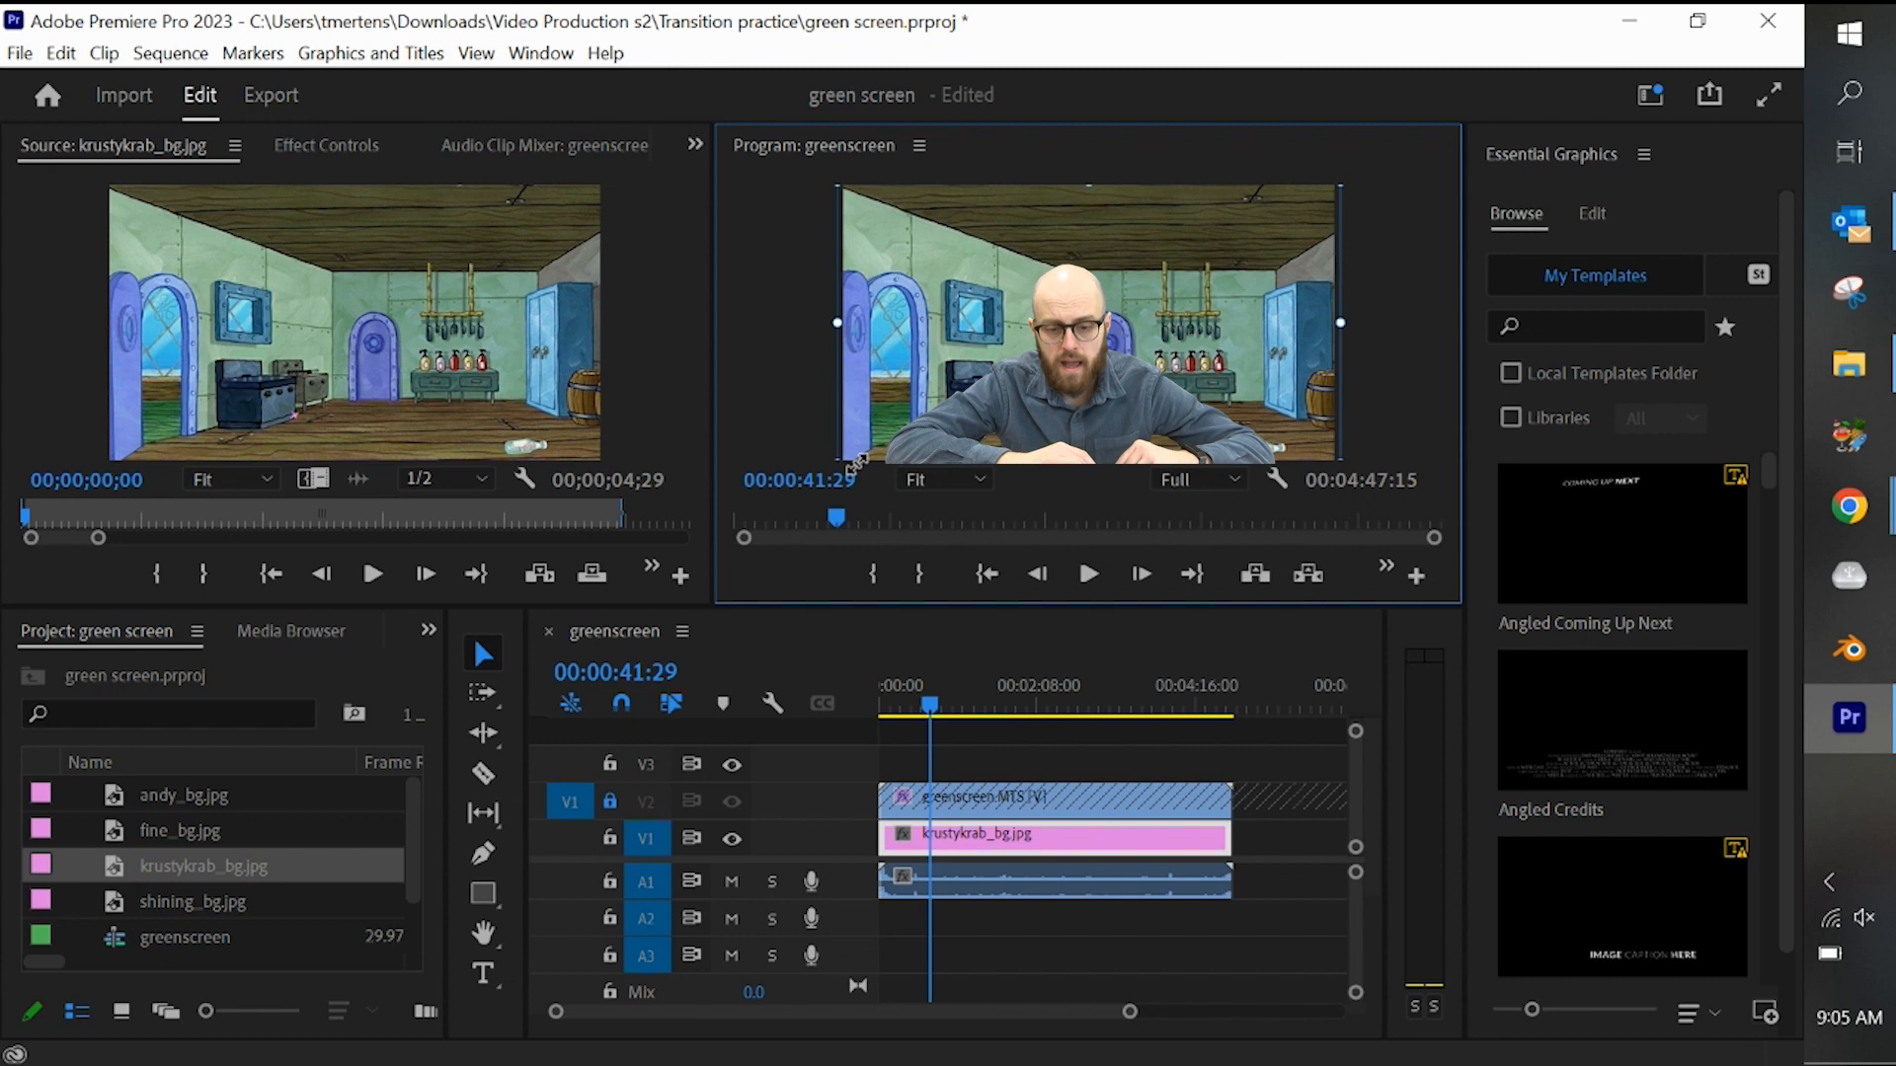
{"action": "left_click_drag", "start_coordinate": [935, 704], "coordinate": [1035, 705]}
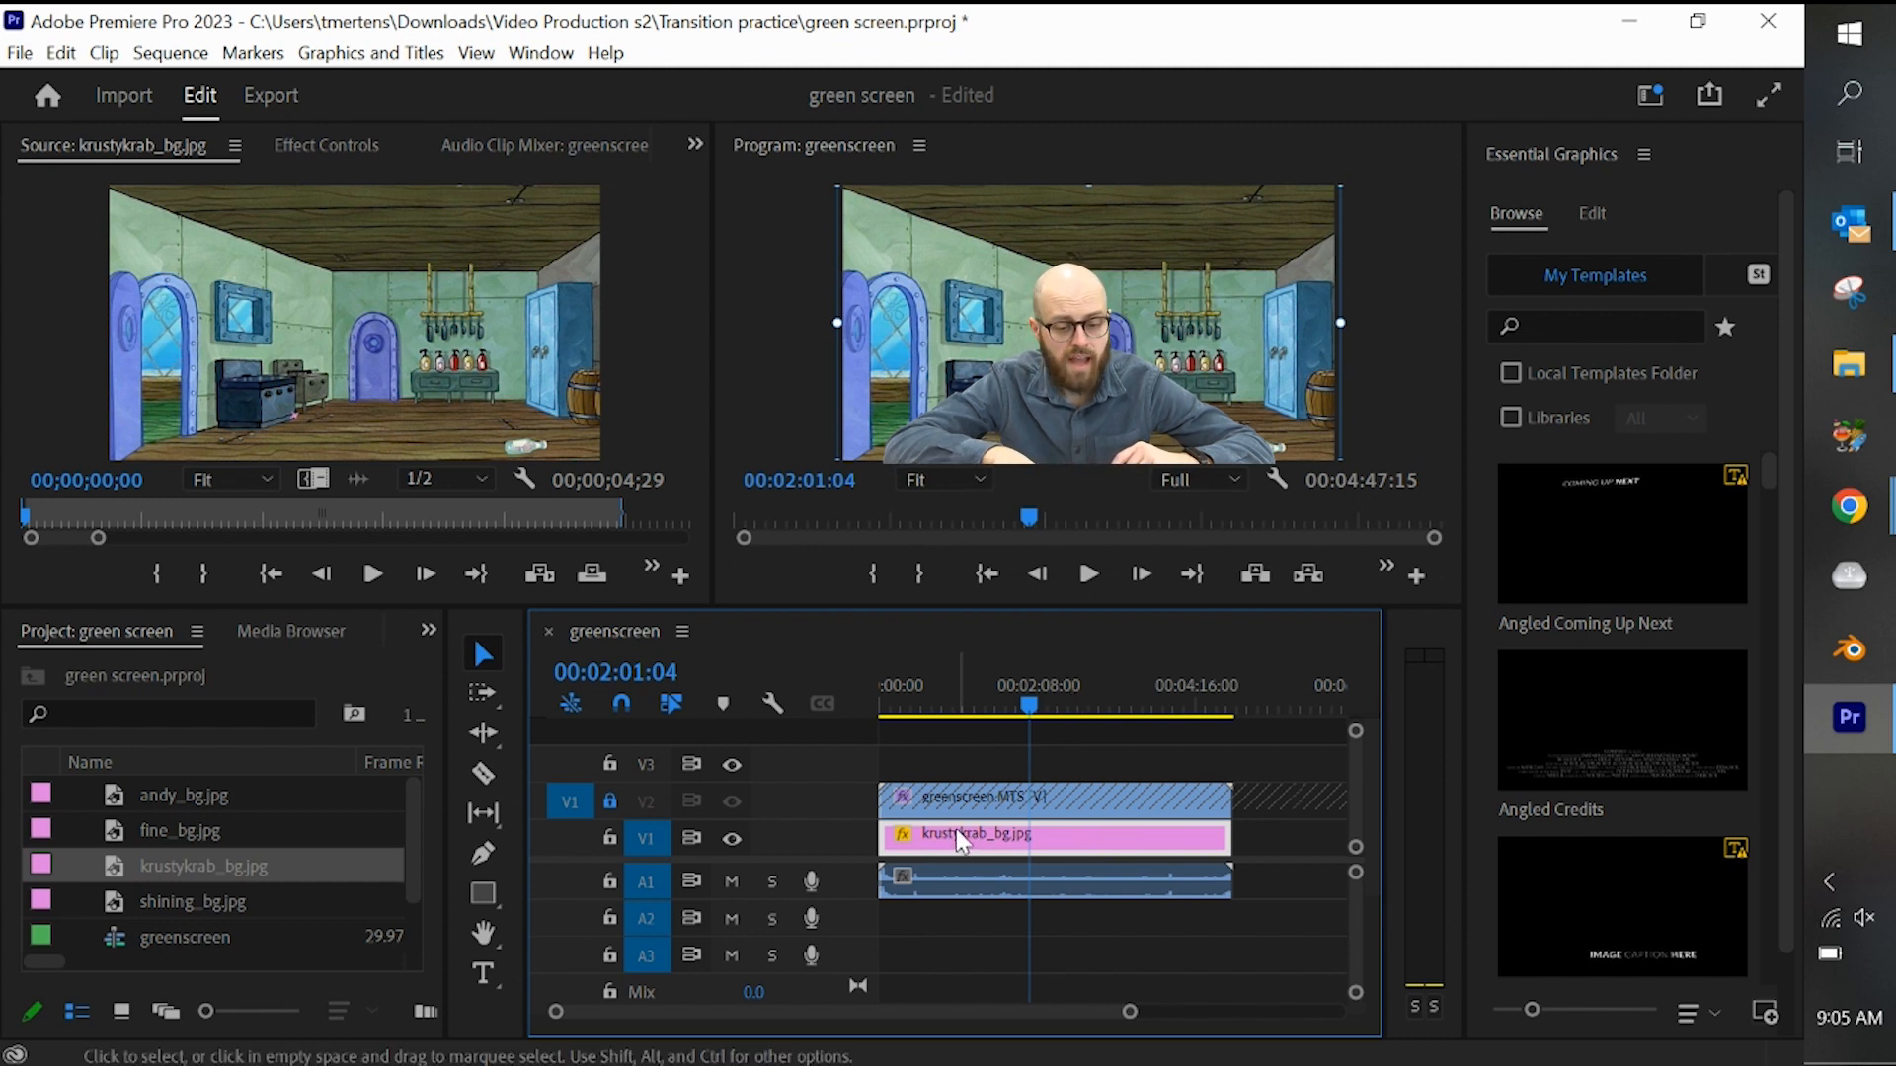
- Replace krustykrab_bg.jpg on V1 with shining_bg.jpg over the full clip length and scale it to fill the program frame
{"action": "key", "text": "Delete"}
{"action": "left_click_drag", "start_coordinate": [225, 901], "coordinate": [1236, 824]}
{"action": "left_click", "coordinate": [1207, 316]}
{"action": "left_click_drag", "start_coordinate": [1289, 457], "coordinate": [1344, 495]}
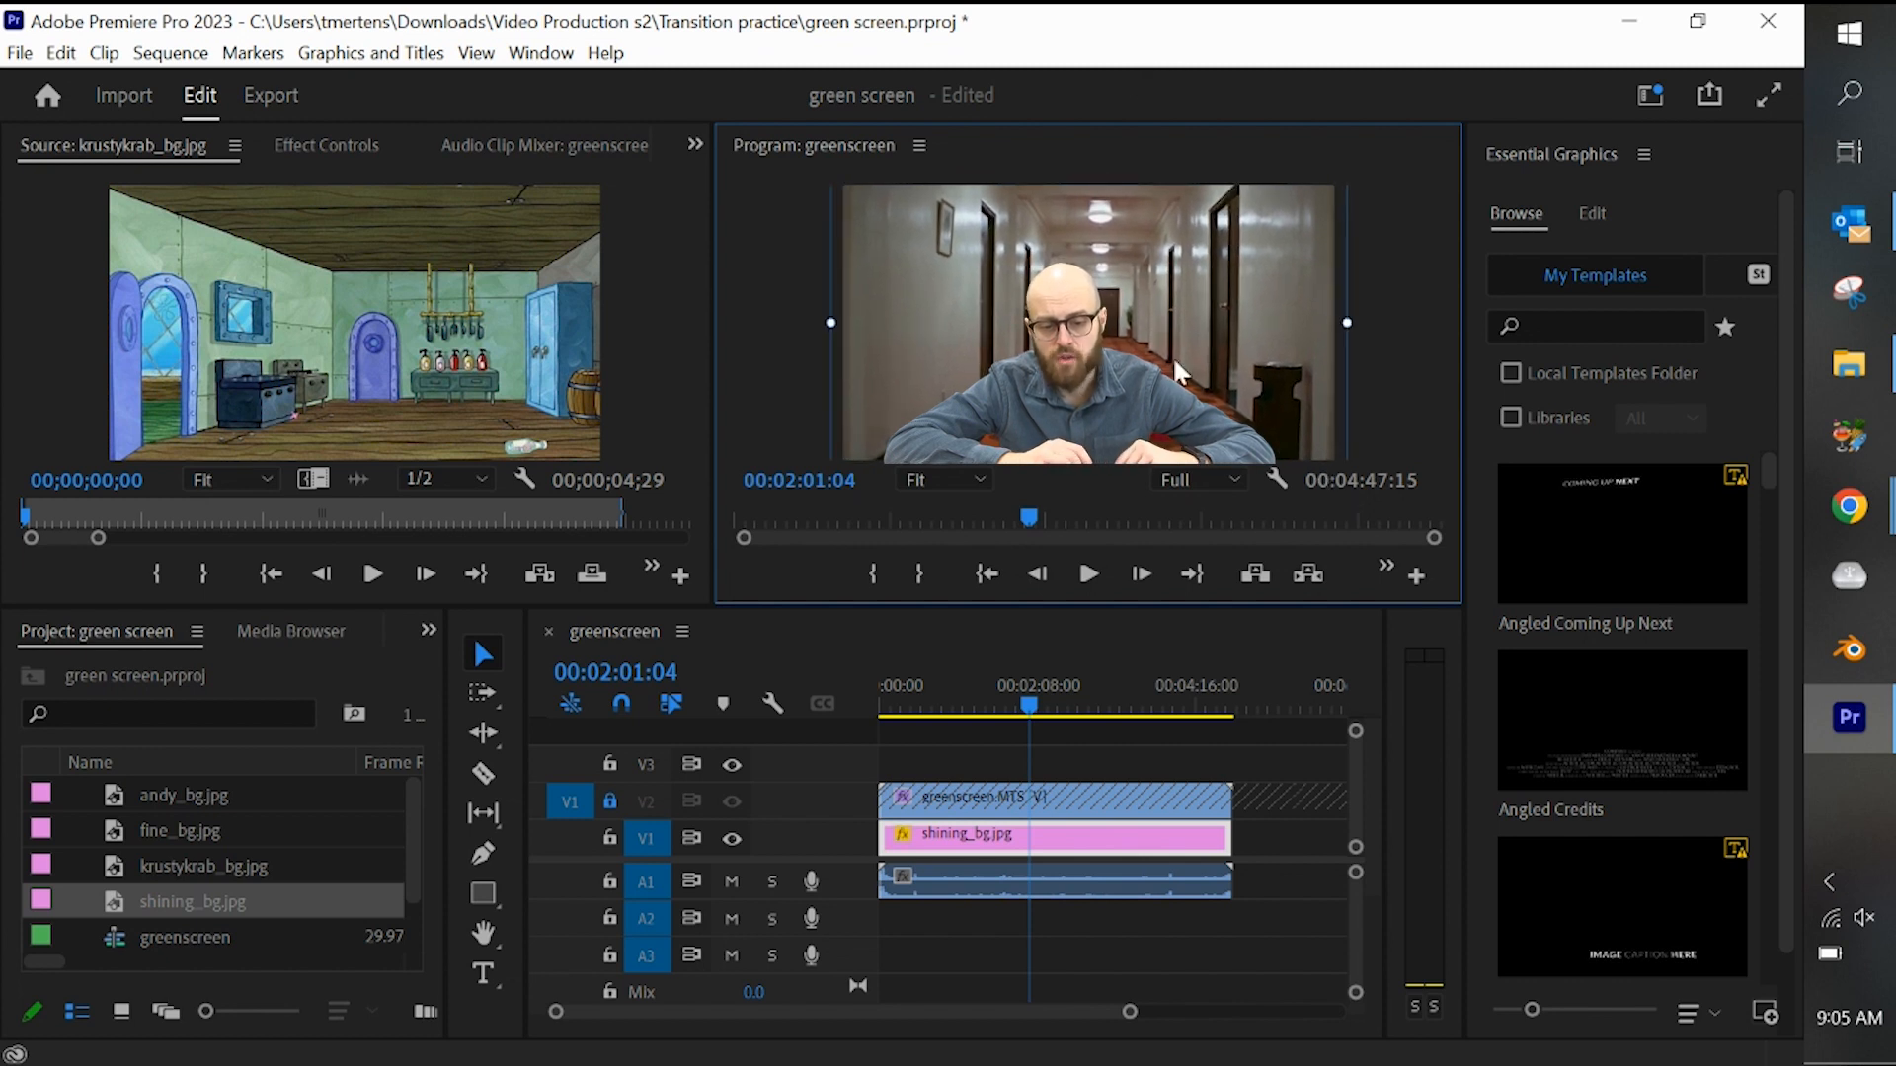
{"action": "left_click", "coordinate": [1287, 757]}
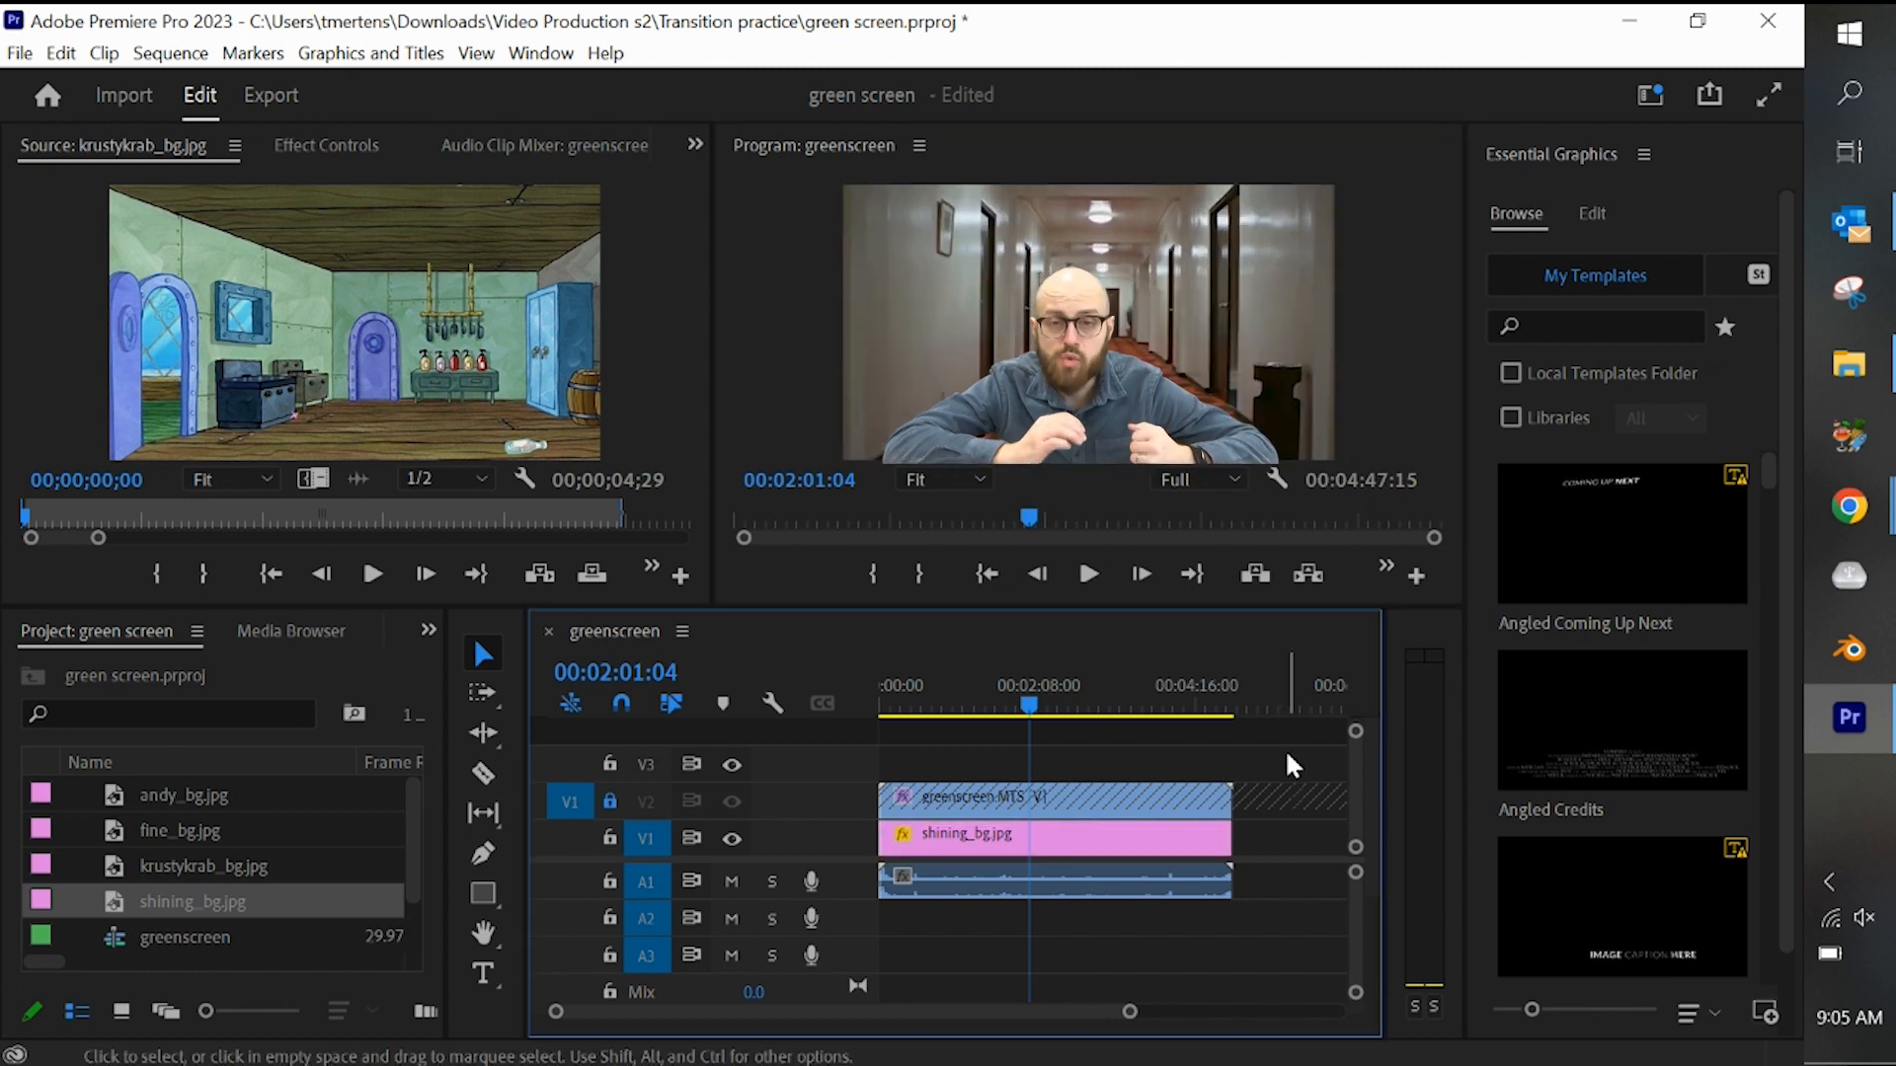